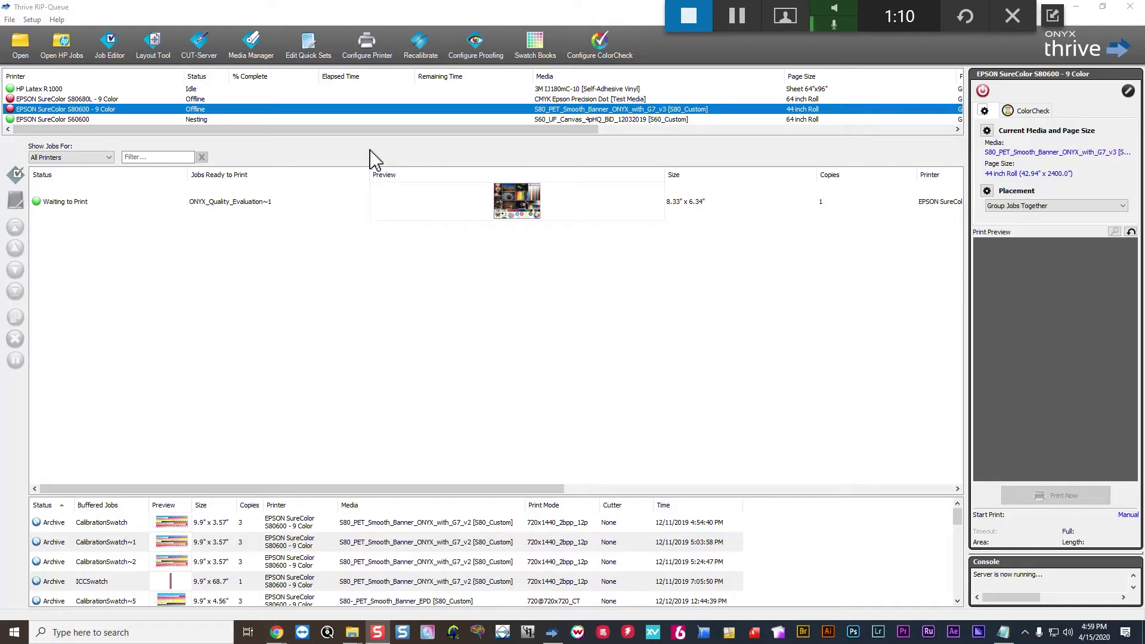
Step: Inspect the default quick set of the EPSON SureColor S60600 and its ICC profile setup, leaving without changes
left_click(308, 53)
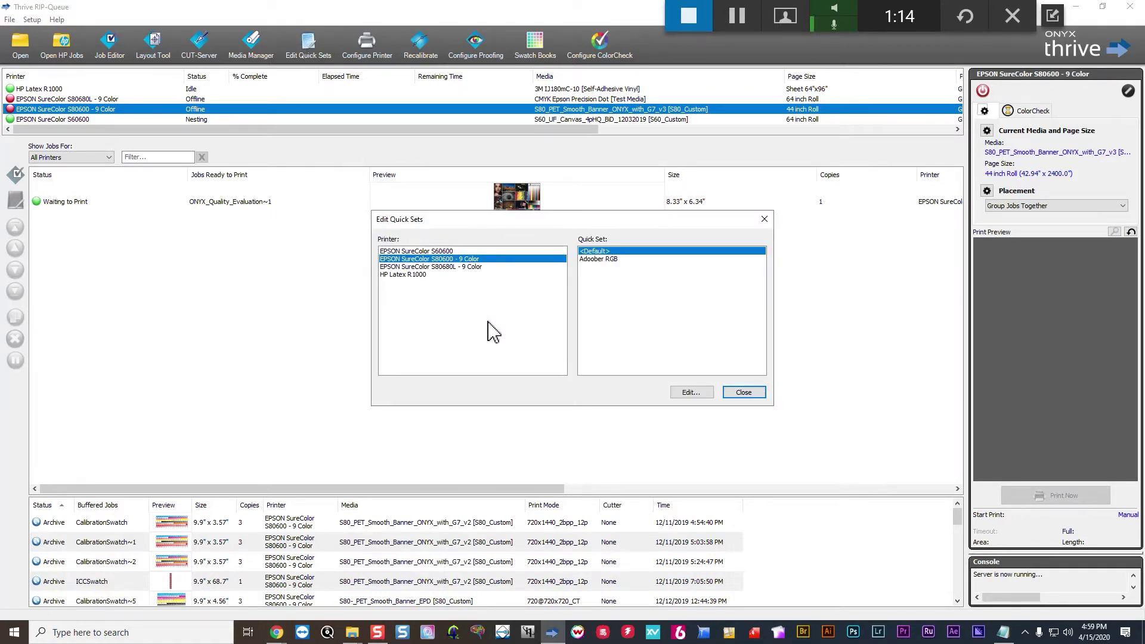
left_click(411, 276)
left_click(412, 267)
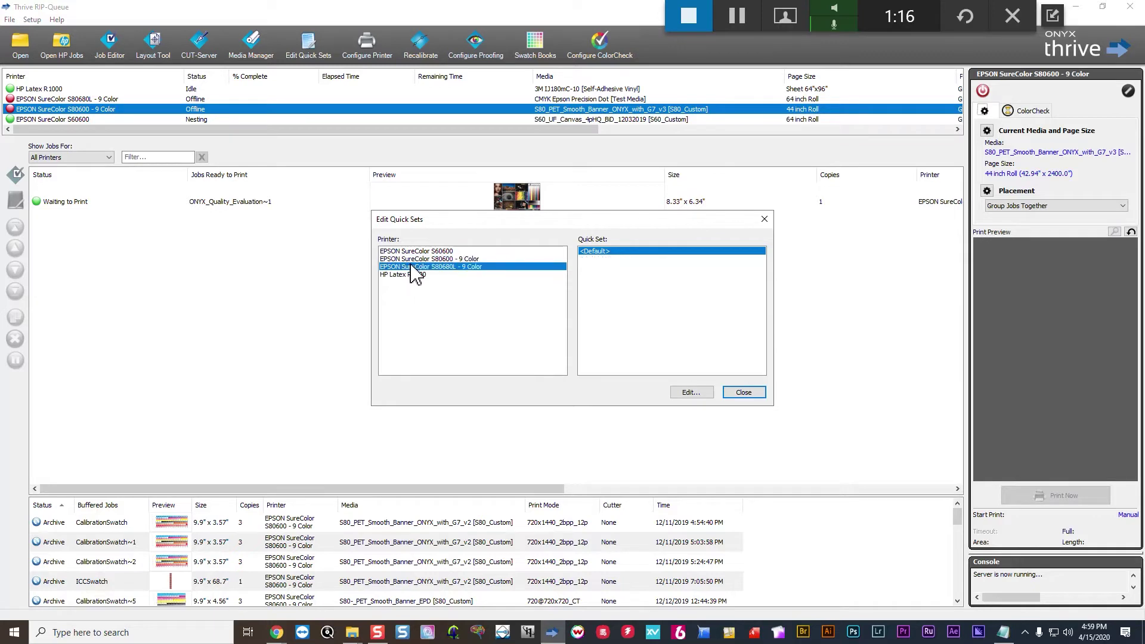
left_click(416, 260)
left_click(418, 251)
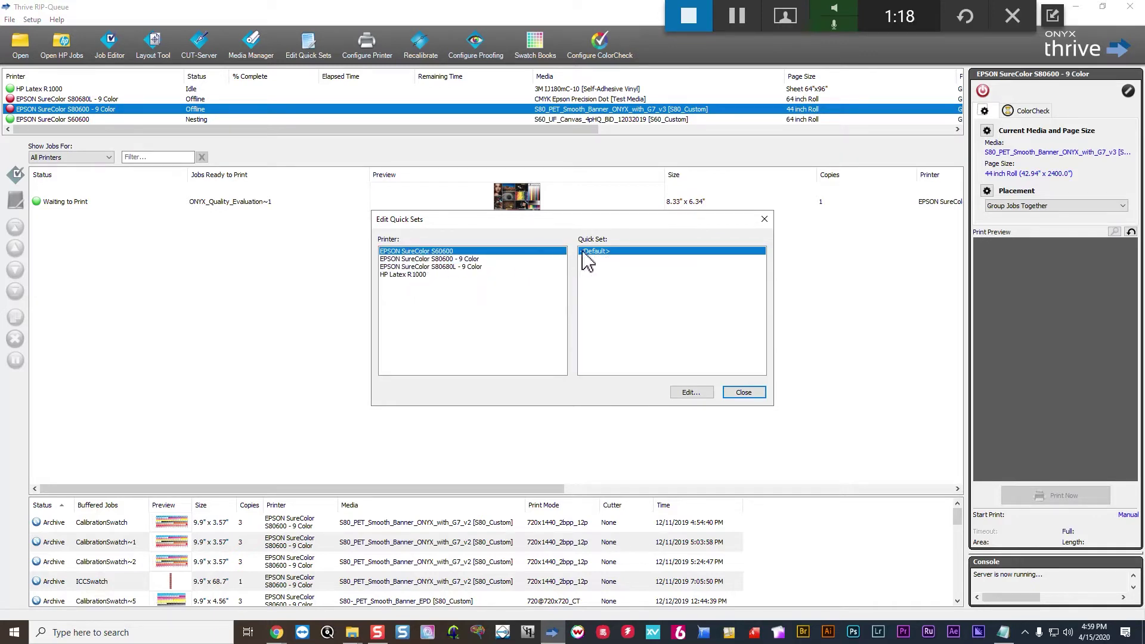
left_click(690, 394)
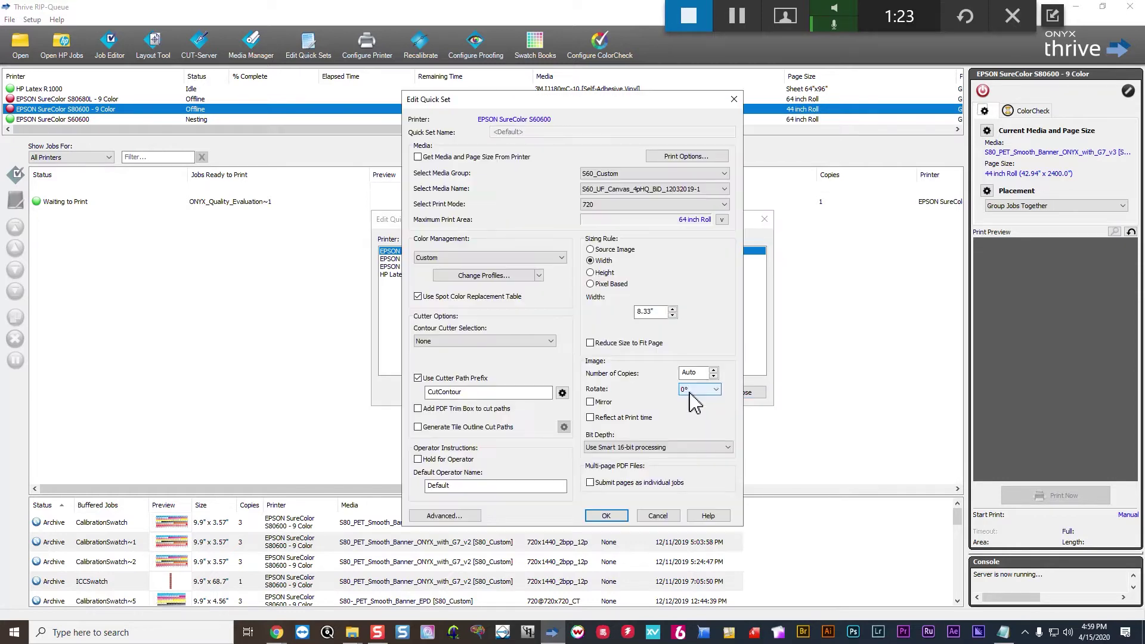
left_click(481, 274)
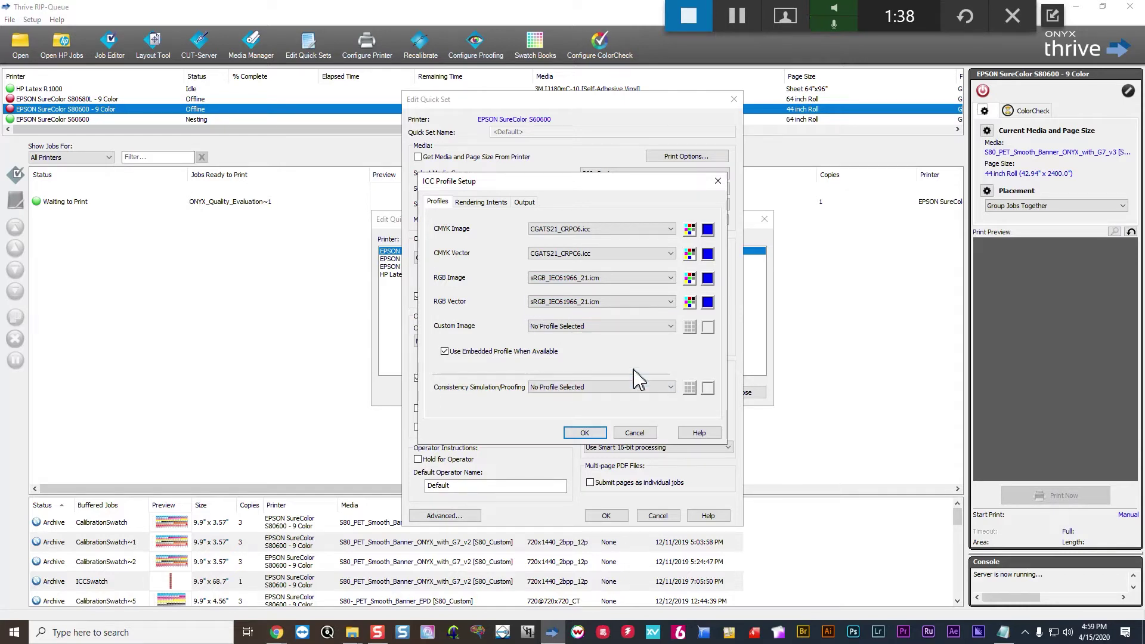
left_click(640, 440)
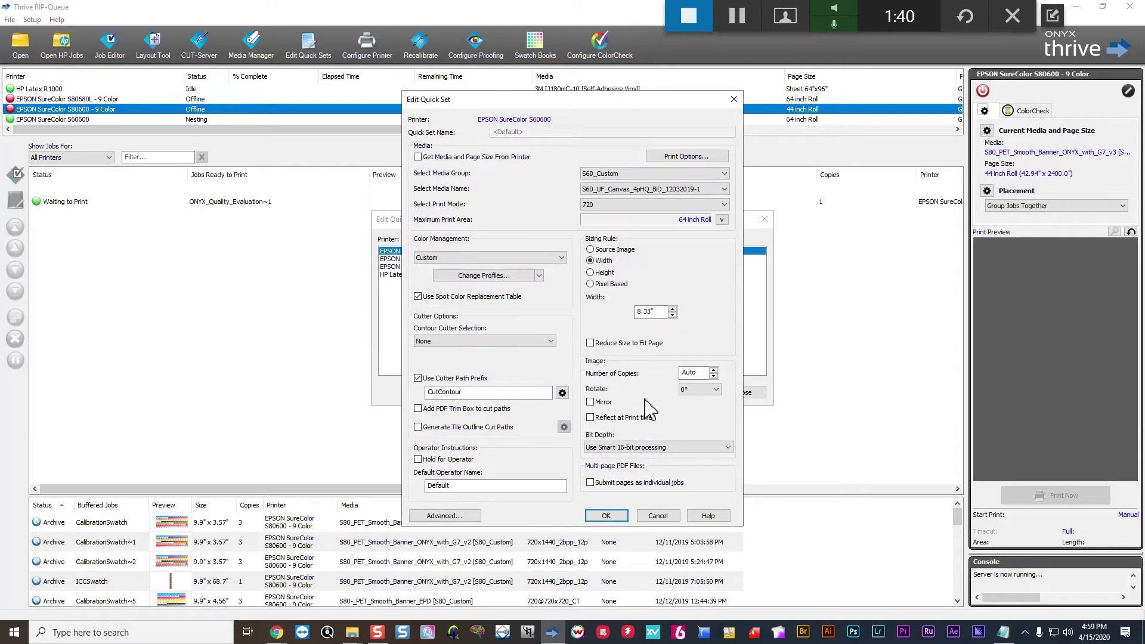
left_click(658, 516)
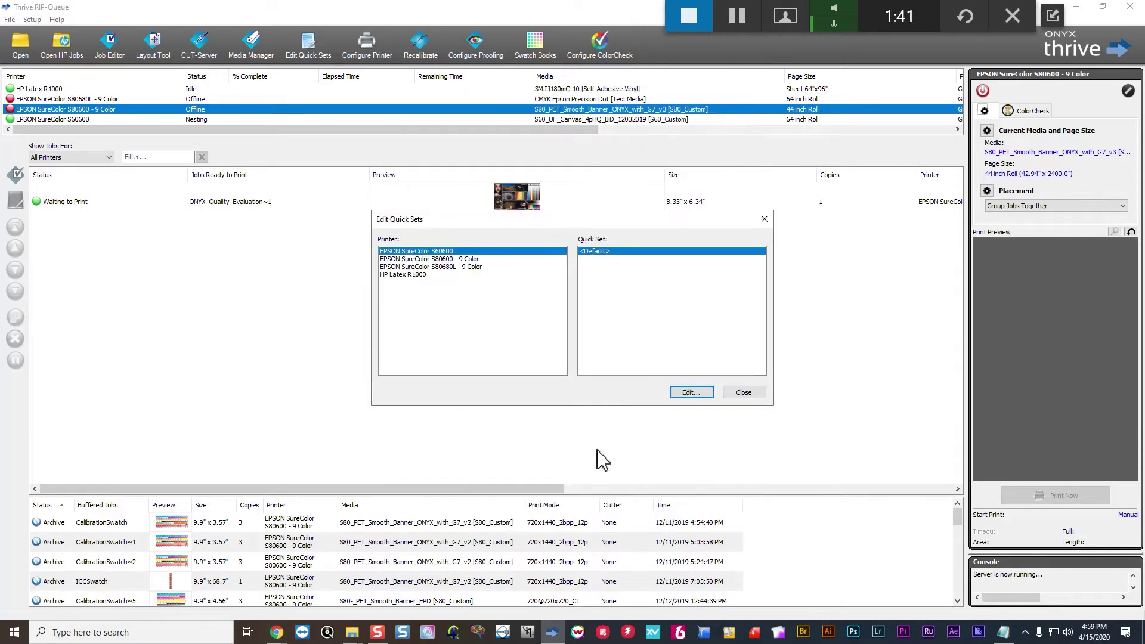
left_click(744, 392)
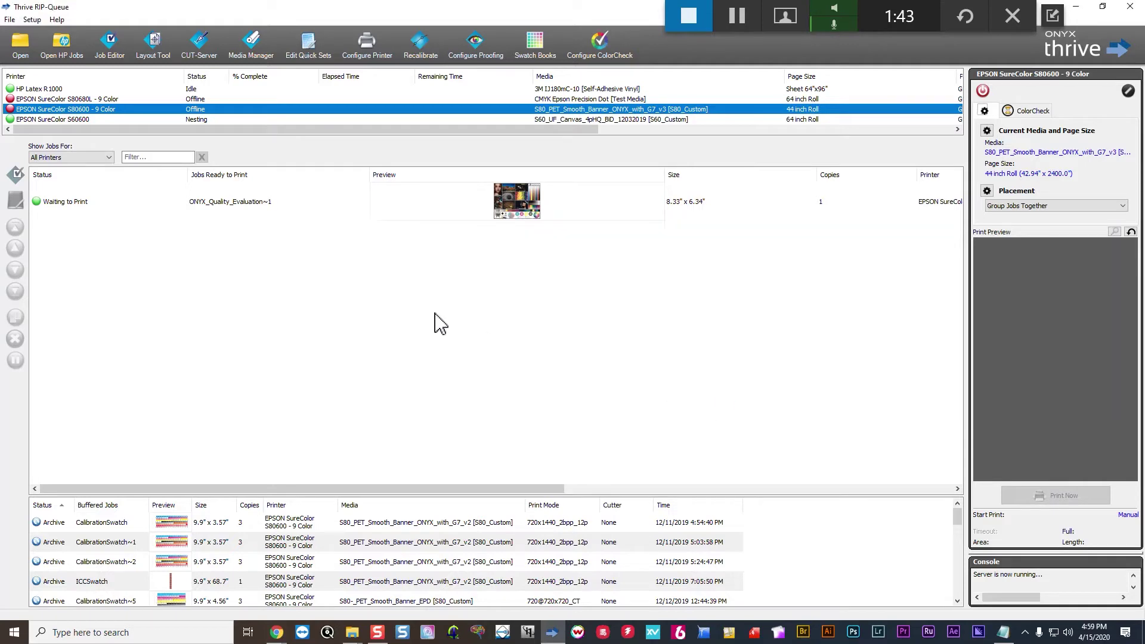
Step: Open the printer configuration for the EPSON SureColor S80600 - 9 Color and review its default quick set without changes
left_click(366, 48)
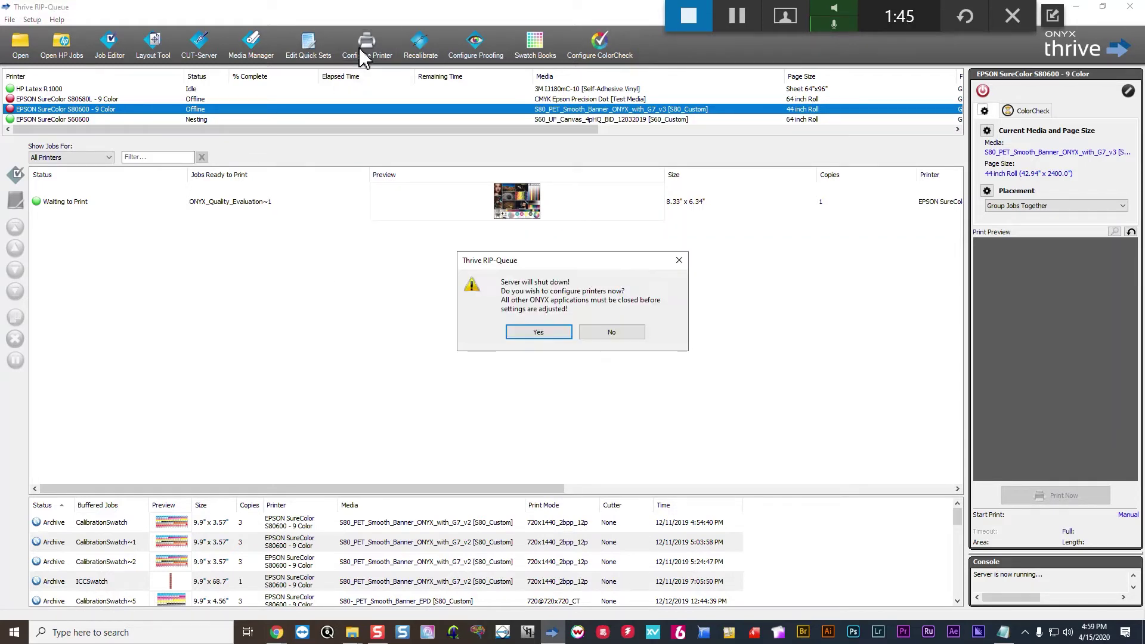
left_click(528, 332)
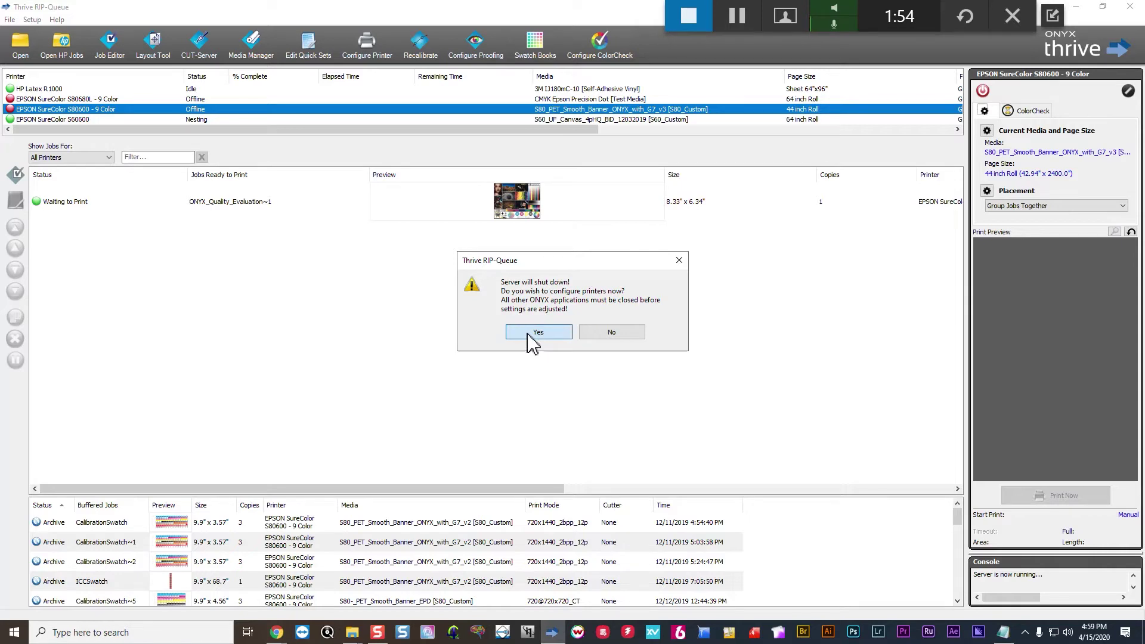
left_click(536, 332)
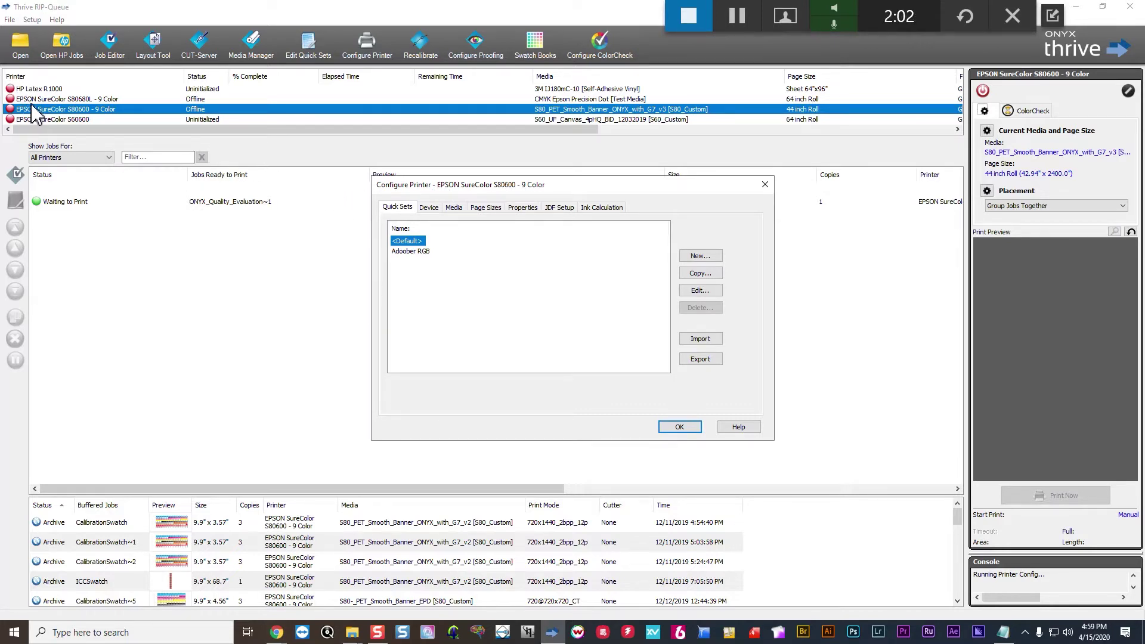
left_click_drag(427, 185, 365, 161)
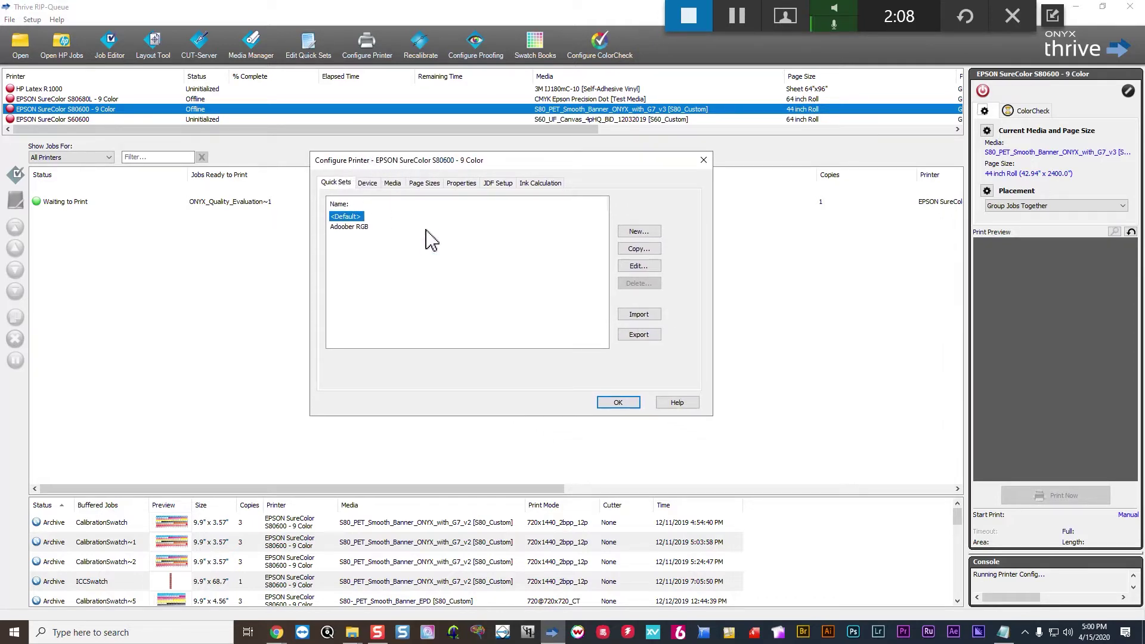
left_click(639, 266)
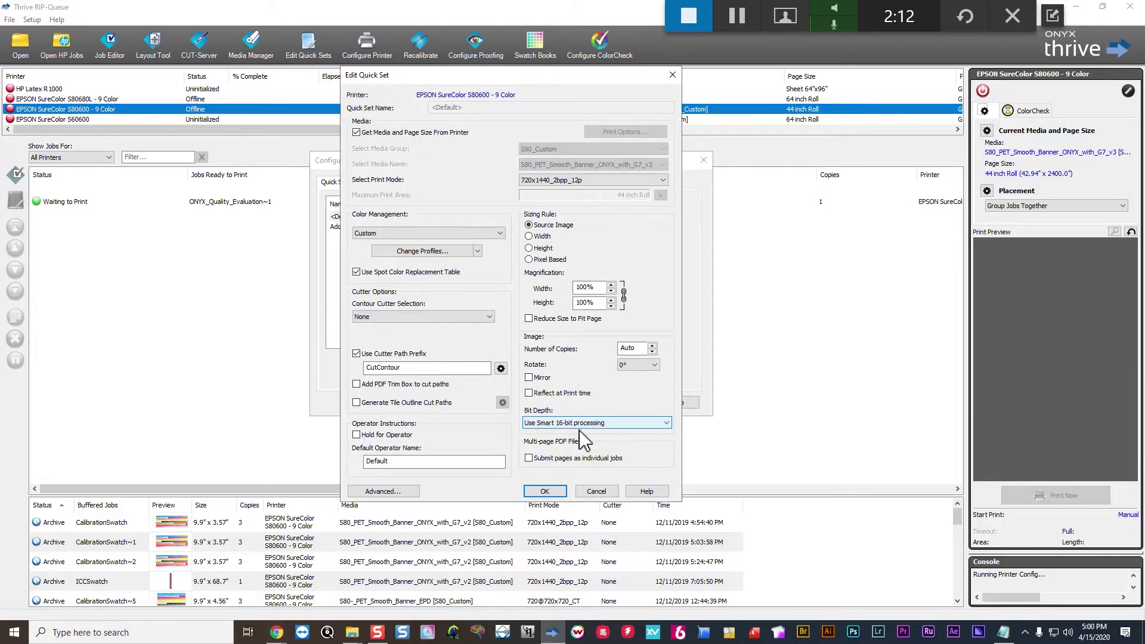
left_click(597, 492)
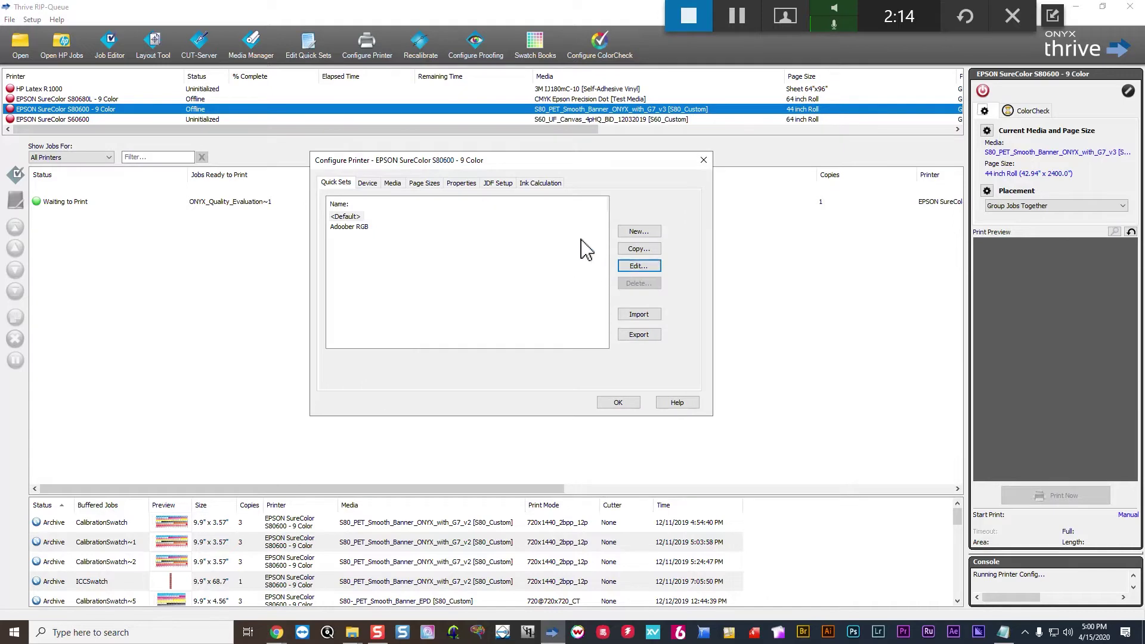
Step: Create a new quick set for the EPSON SureColor S80600 named GRACoL_l2013_AdobeRGB
left_click(639, 231)
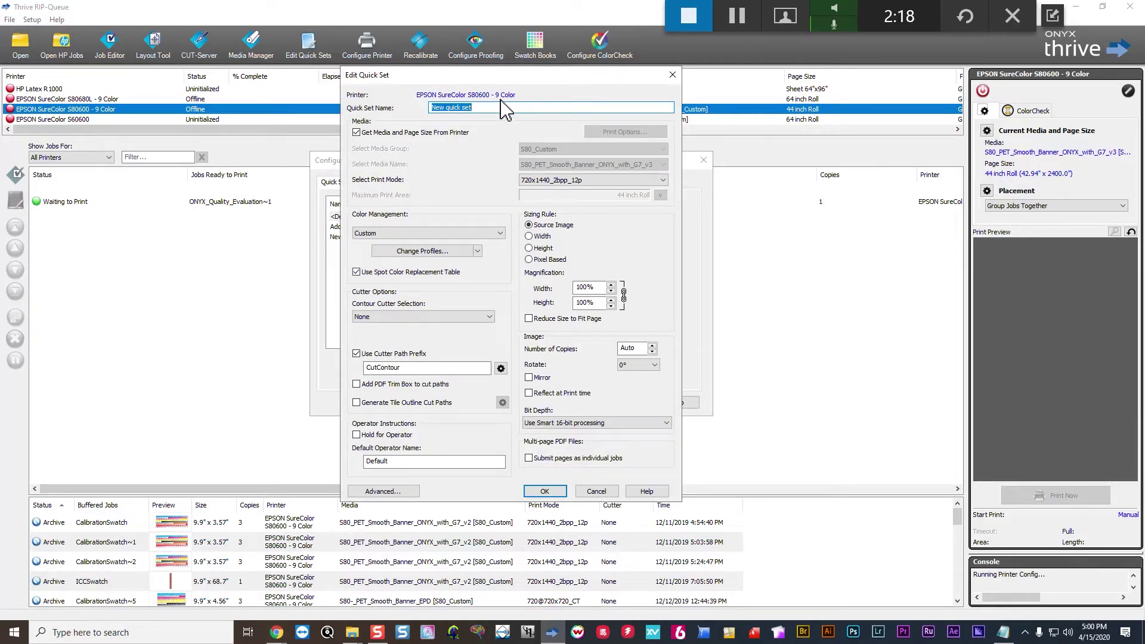
type("GRACol2013")
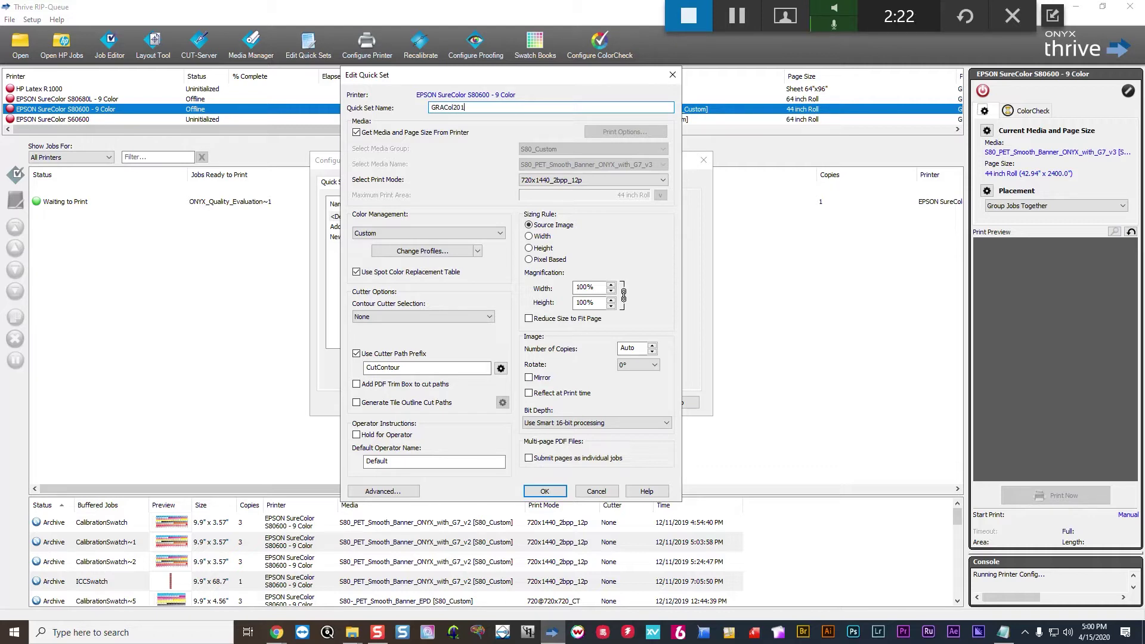
left_click(454, 108)
key("BackSpace")
key("BackSpace")
type("_")
key("BackSpace")
type("L_")
key("BackSpace")
type("L")
left_click(576, 110)
type("_AdobeRGB")
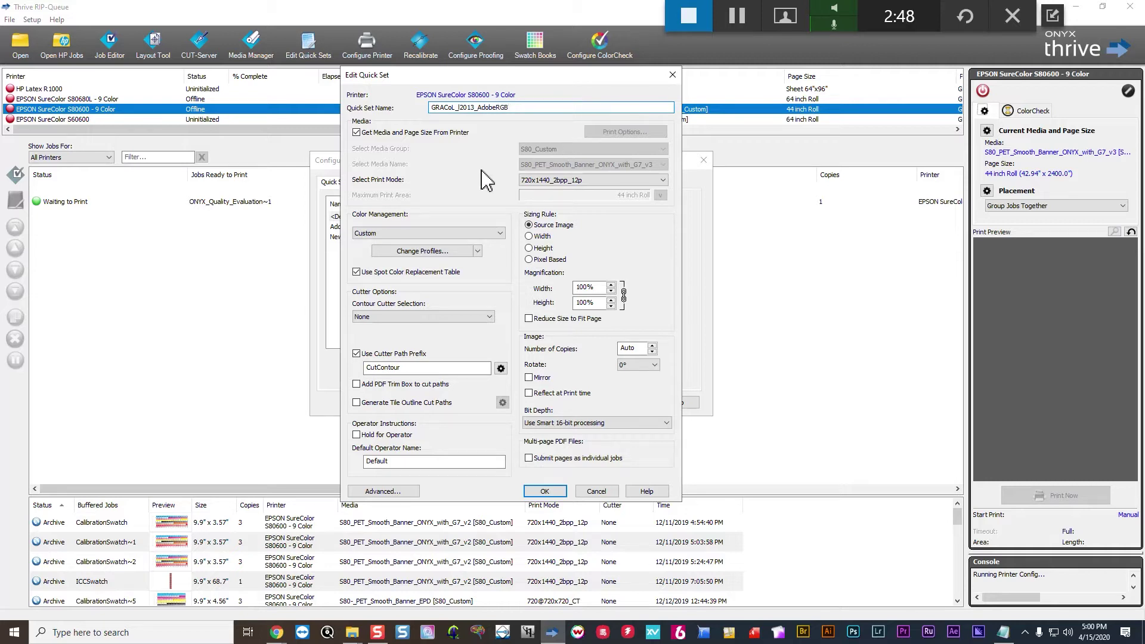
Step: Set the new quick set's CMYK Image and CMYK Vector input profiles to GRACoL2013_CRPC6.icc
left_click(423, 251)
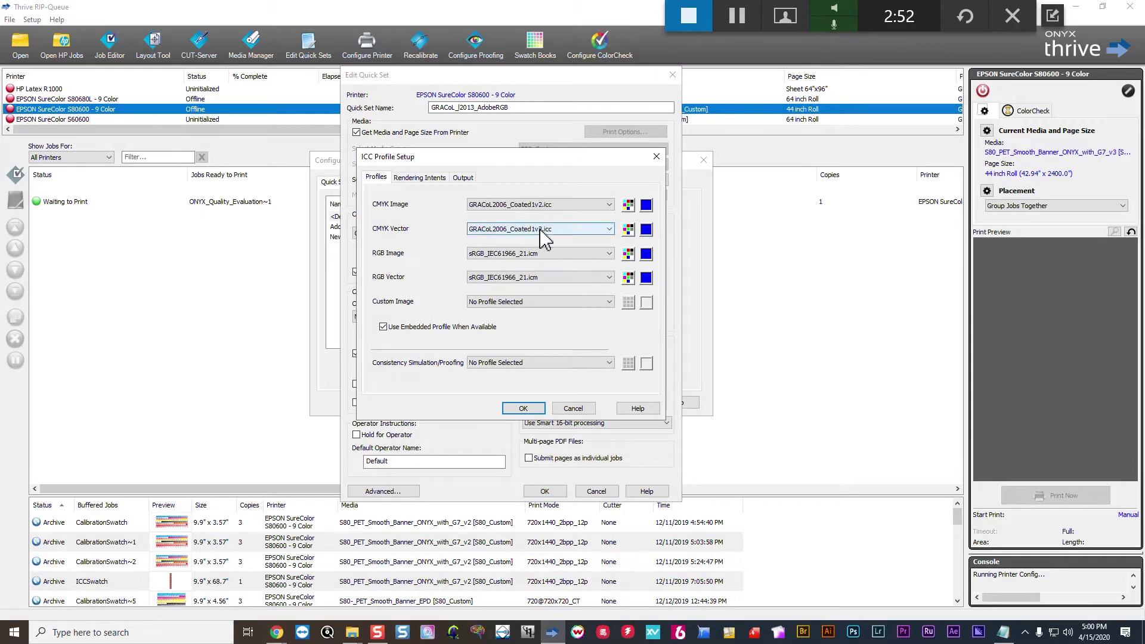
left_click(610, 205)
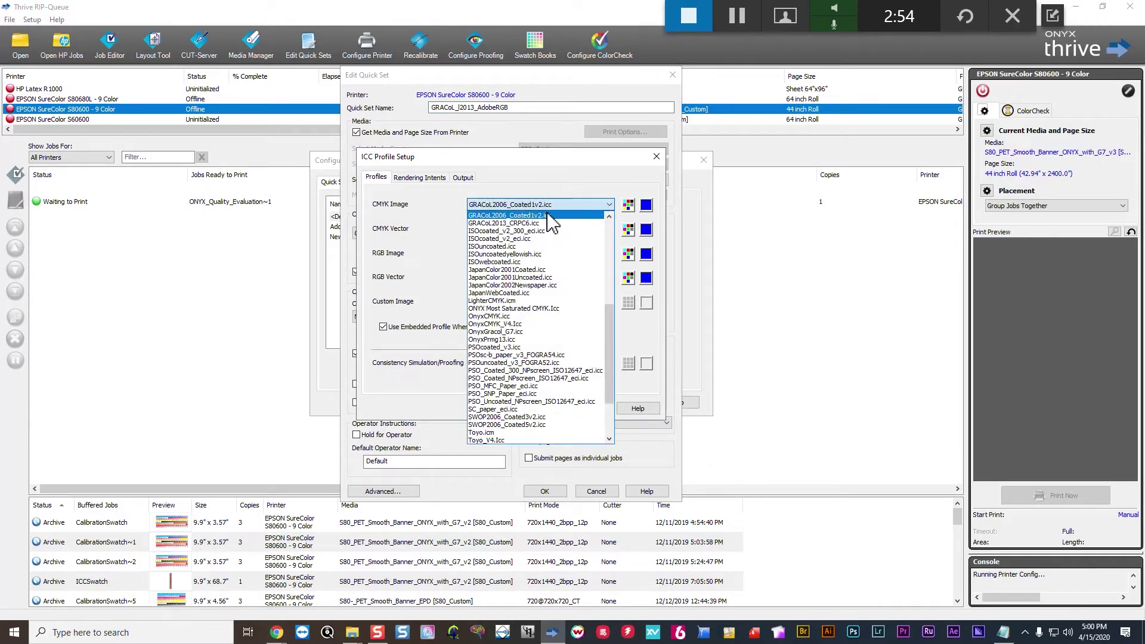
left_click(544, 225)
left_click(606, 229)
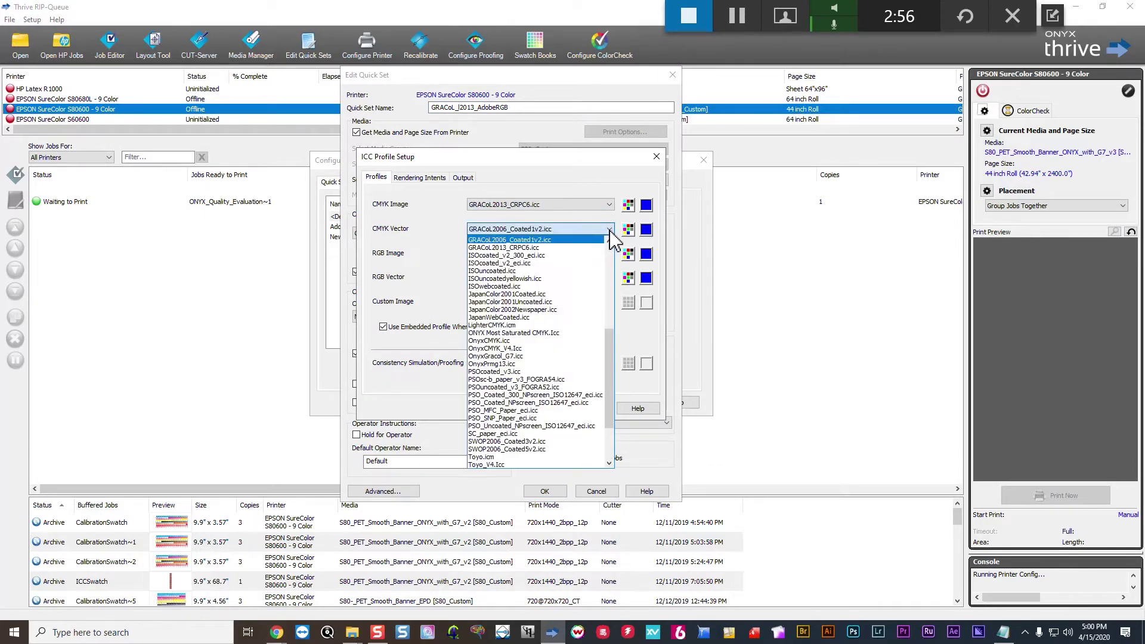
left_click(519, 247)
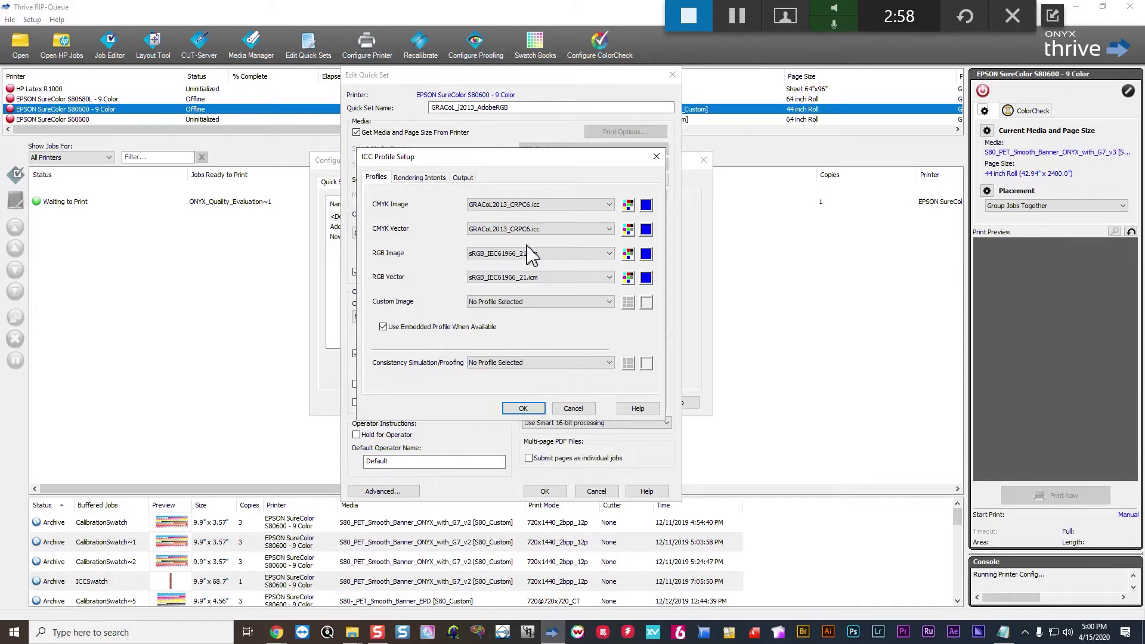
Step: Set the RGB Image and RGB Vector input profiles to AdobeRGB1998.icc
left_click(608, 254)
left_click(489, 279)
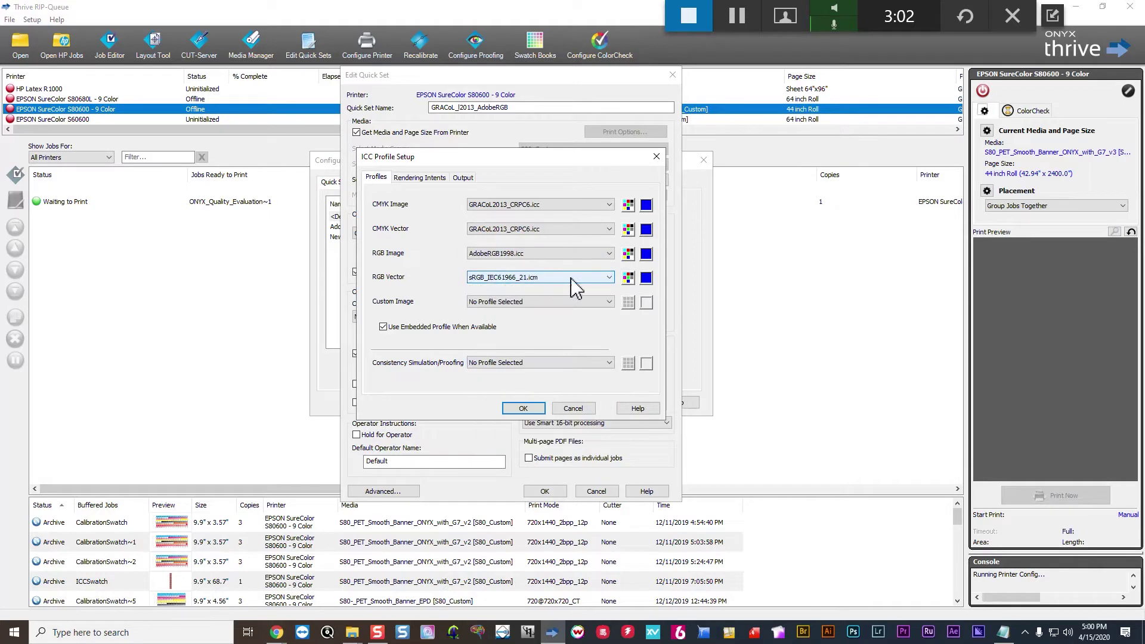
left_click(608, 277)
left_click(493, 304)
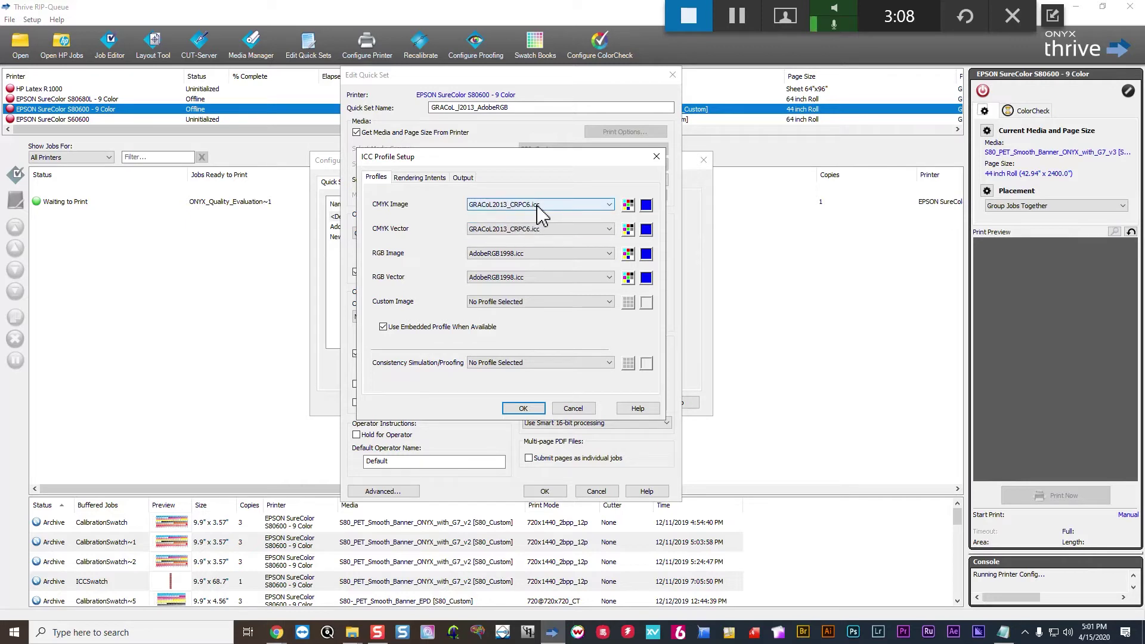
Step: Examine the profiles available for CMYK Image and RGB Image, keeping the current selections
left_click(504, 204)
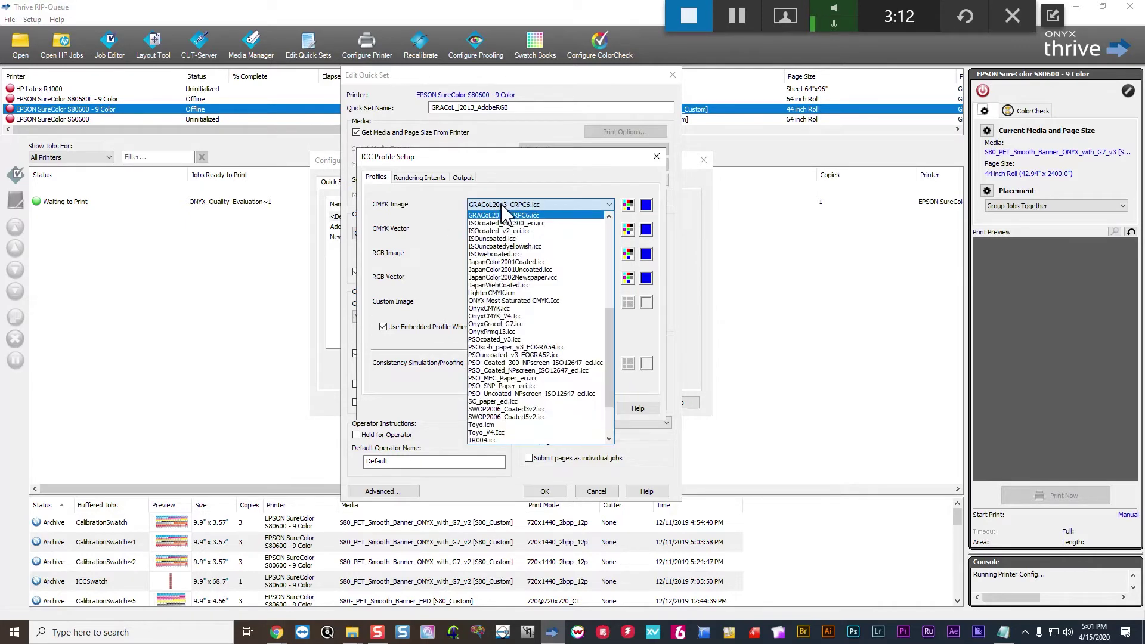
scroll(611, 307, "up", 1)
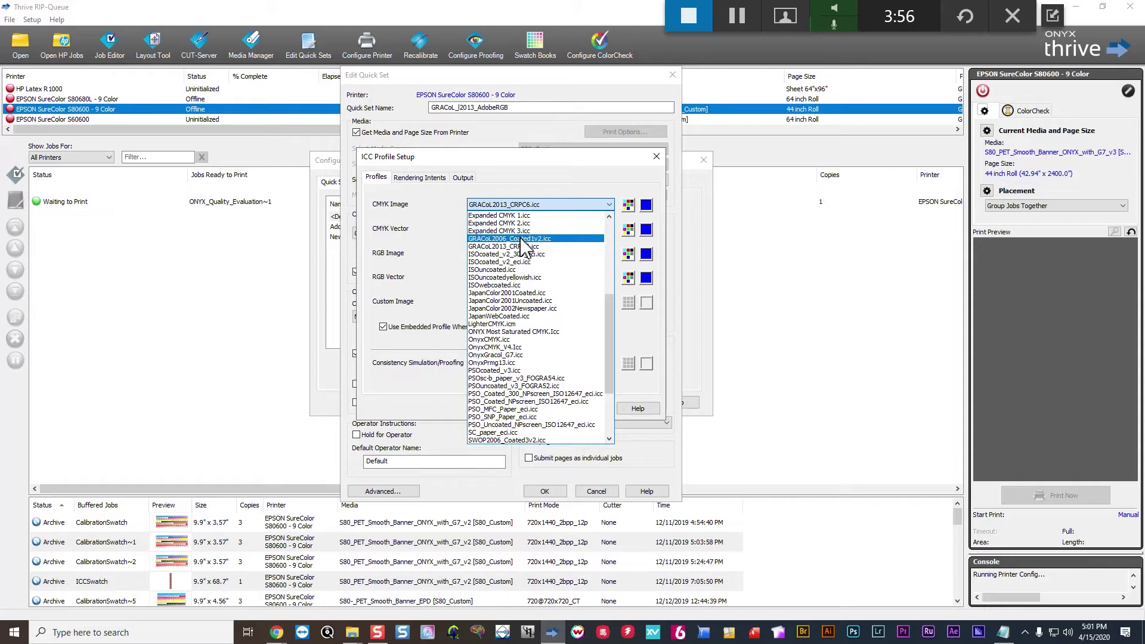
scroll(613, 351, "down", 1)
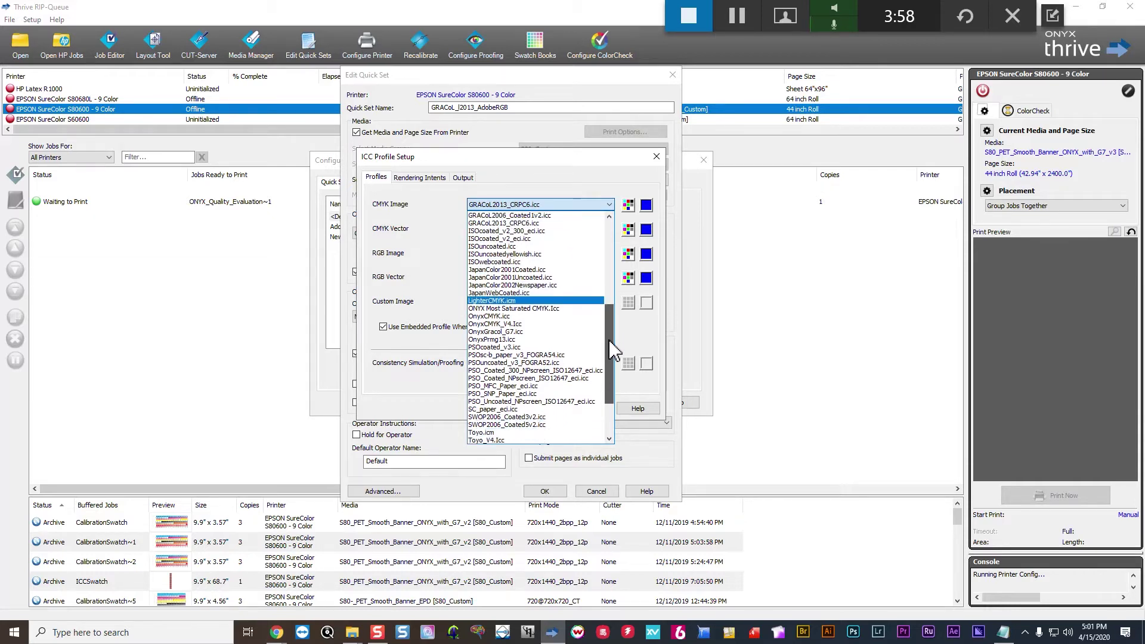
scroll(613, 350, "down", 3)
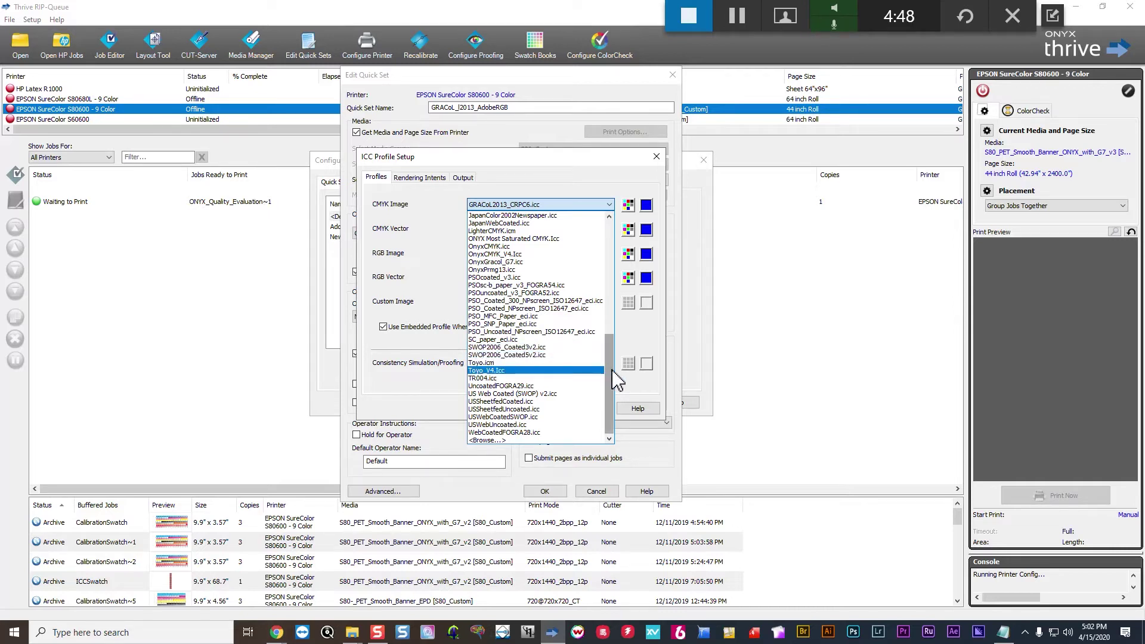
scroll(614, 380, "up", 12)
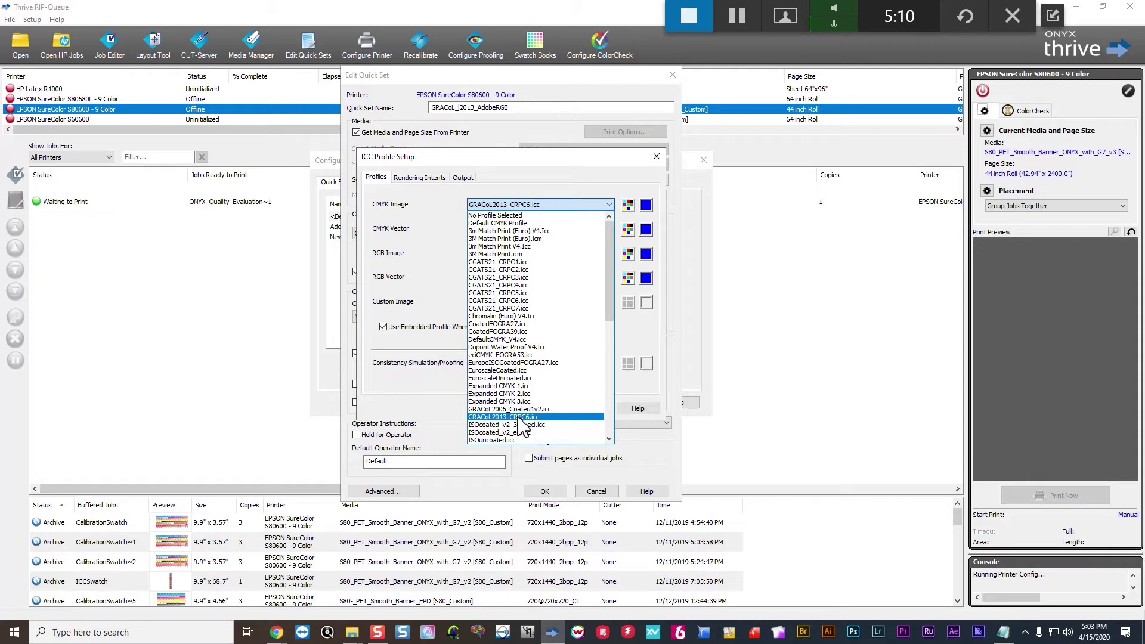
scroll(517, 423, "down", 2)
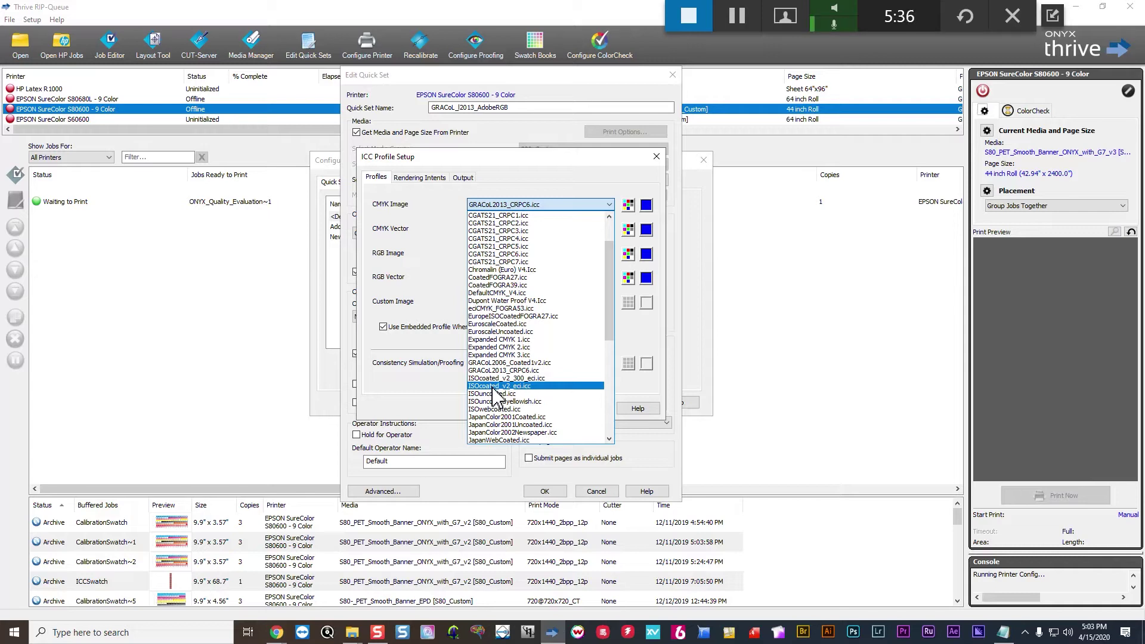
left_click(446, 233)
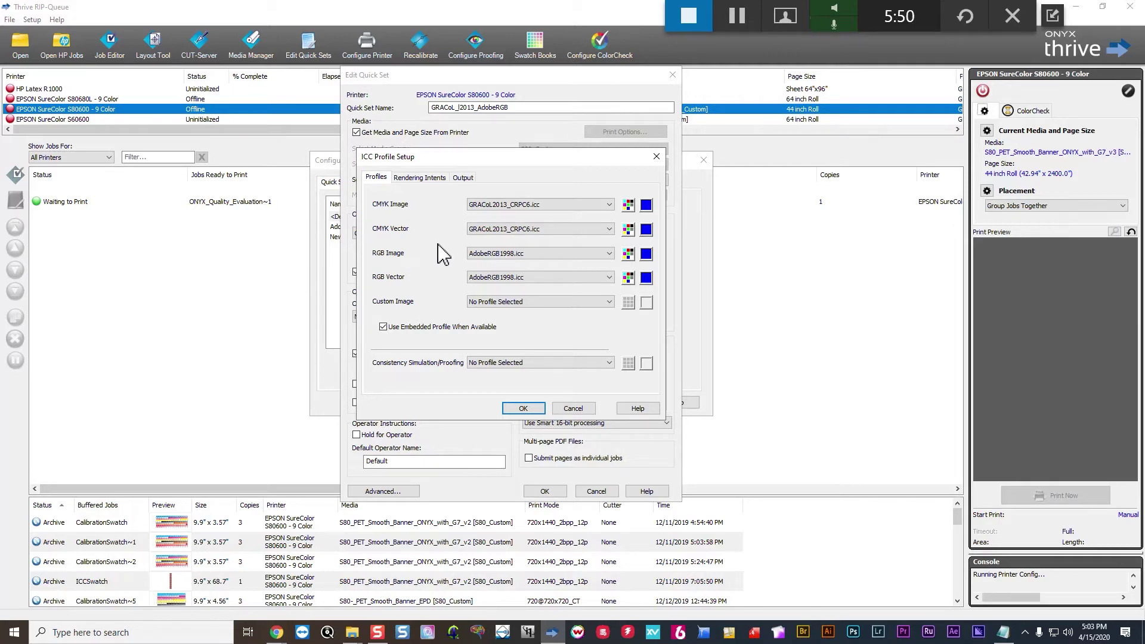
left_click(495, 254)
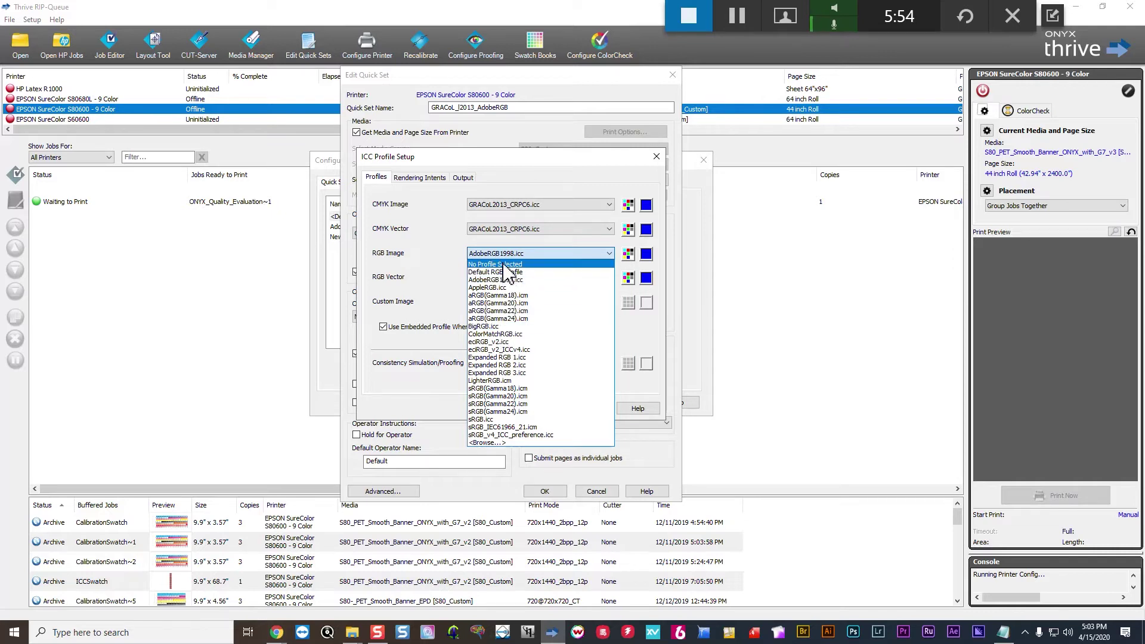
left_click(433, 264)
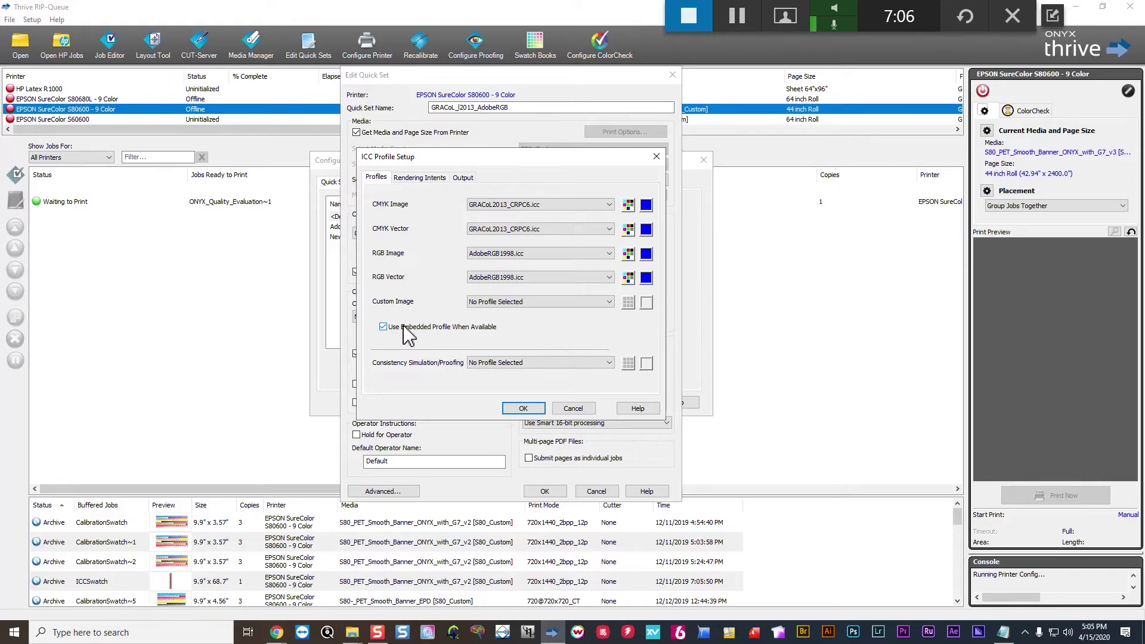
Step: Turn Use Embedded Profile When Available off and back on
left_click(383, 327)
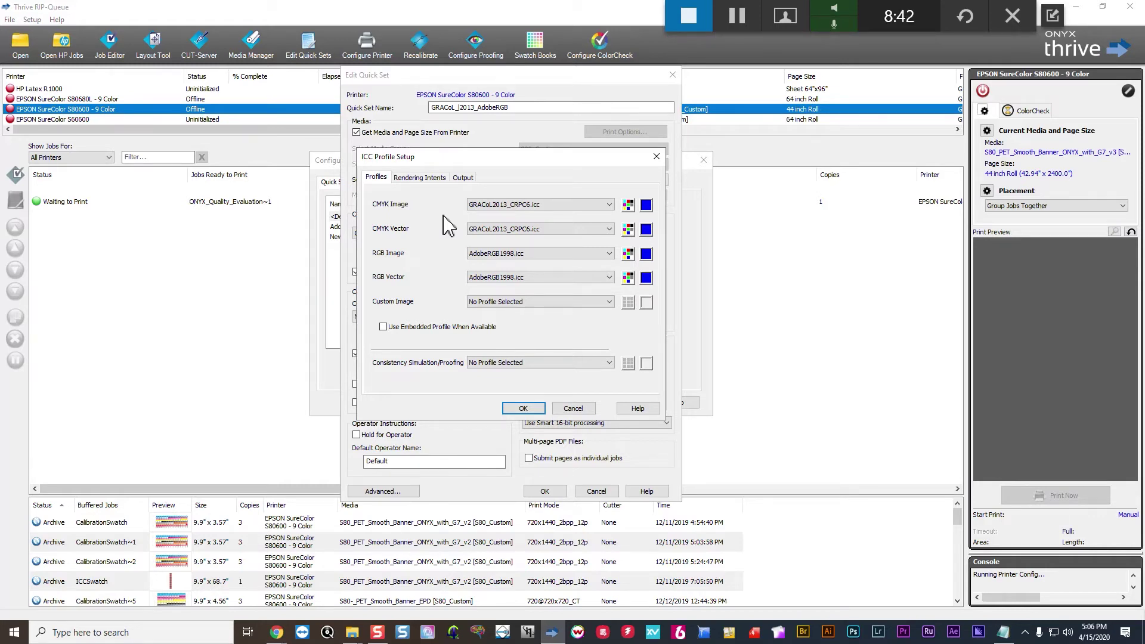
left_click(383, 327)
Step: Check the Consistency Simulation/Proofing profile field and the rendering intents, and return to the profile settings
left_click(519, 365)
left_click(420, 178)
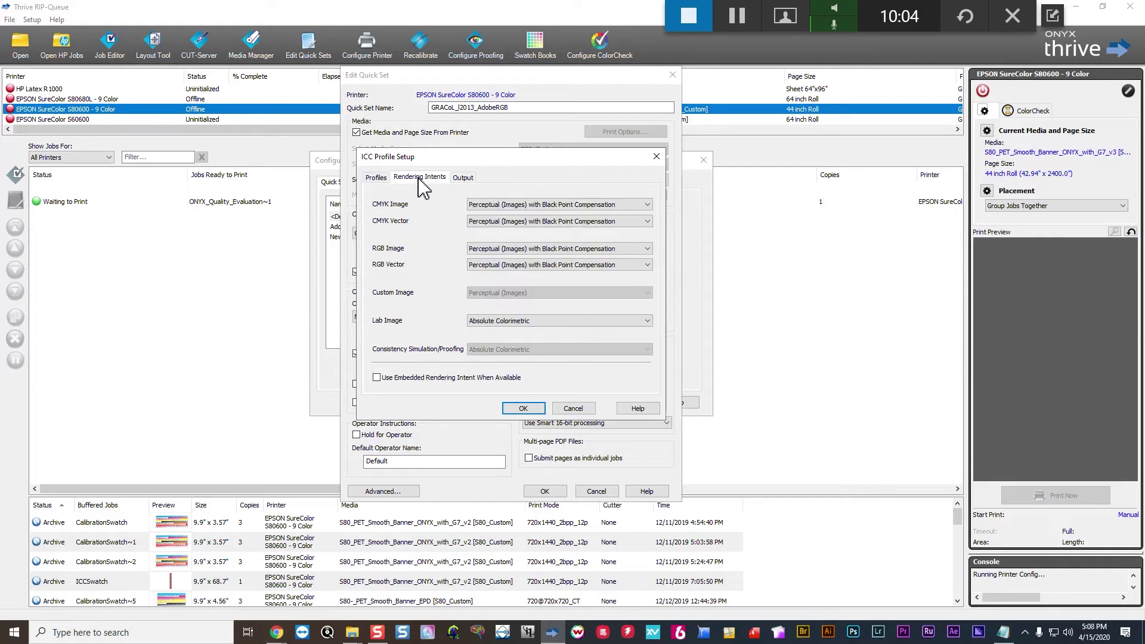
left_click(378, 180)
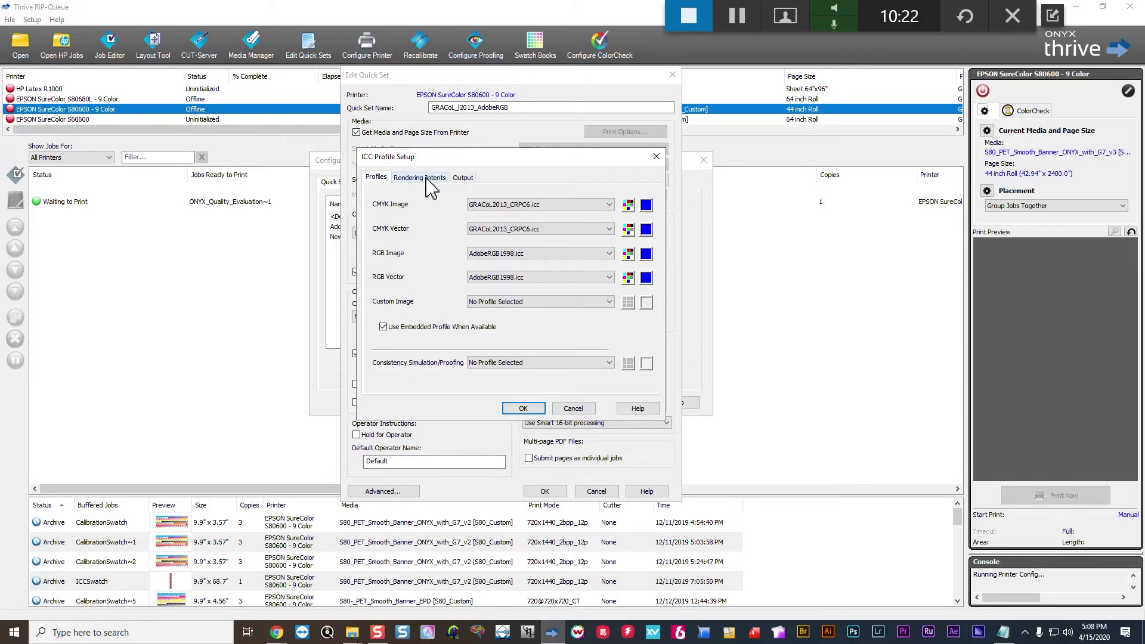
Step: Examine the rendering intents available for CMYK Image, keeping the current selection
left_click(426, 178)
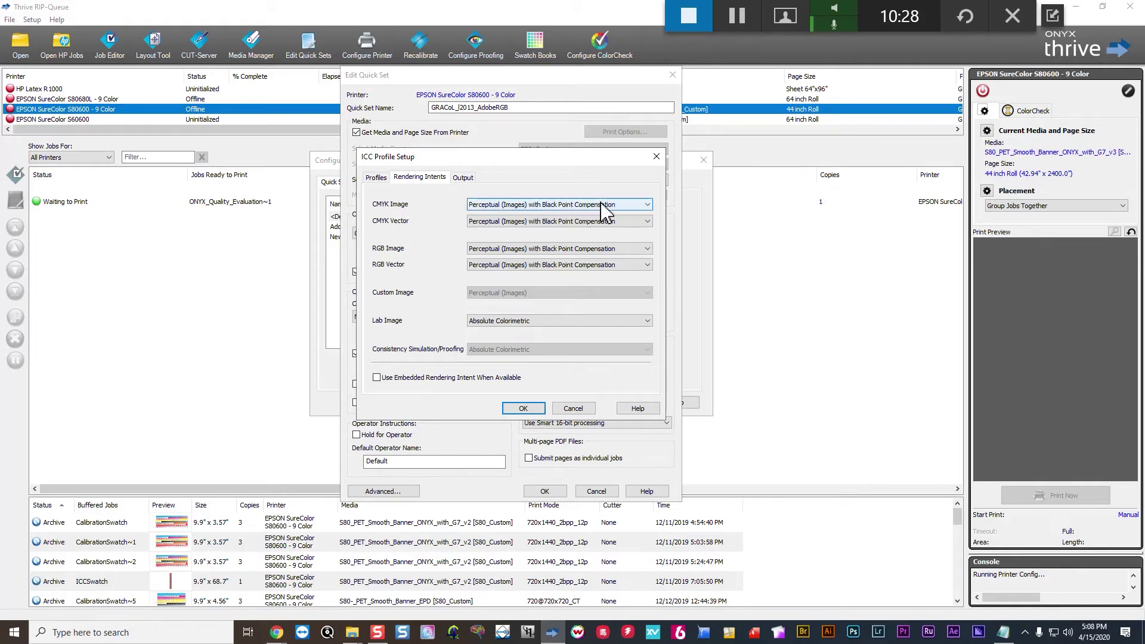
left_click(647, 206)
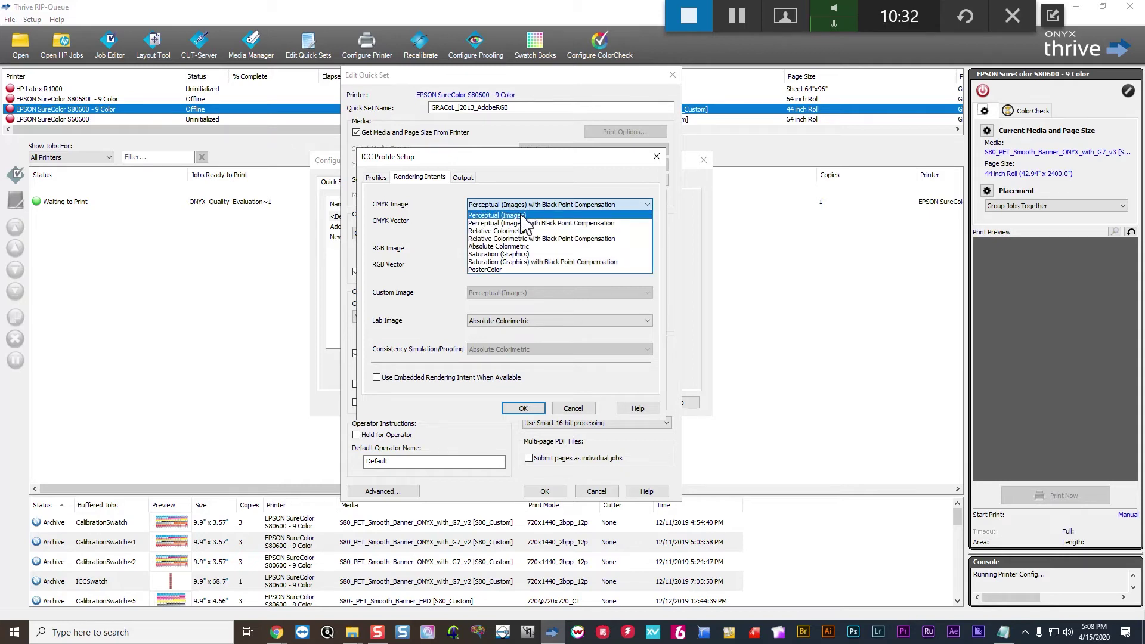
left_click(569, 190)
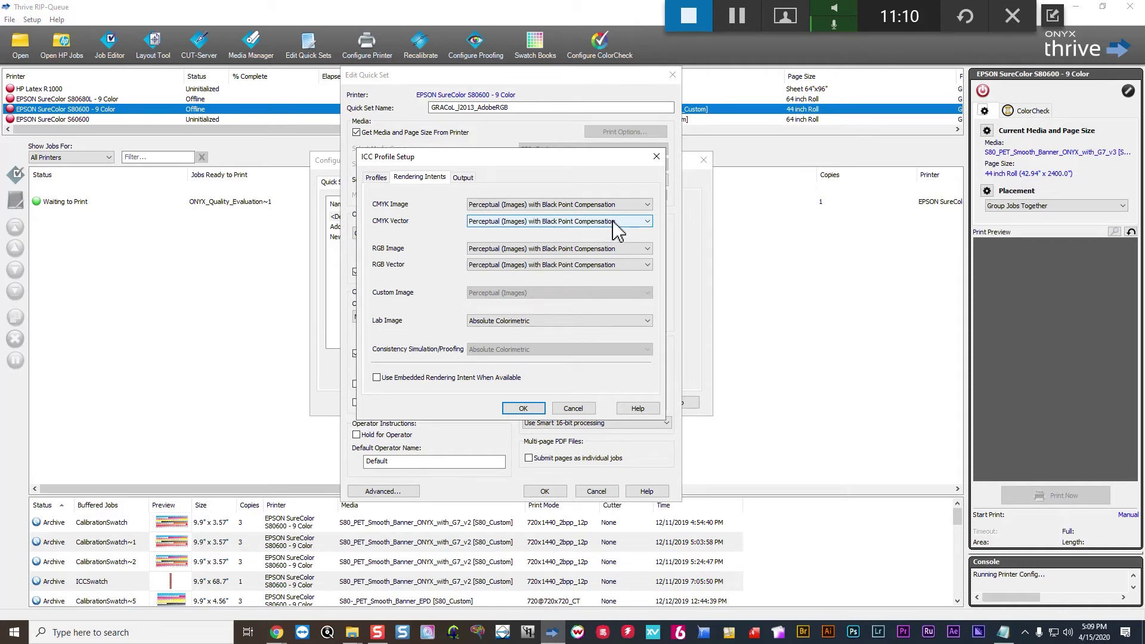
Step: Set the CMYK Image and CMYK Vector rendering intents to Perceptual (Images) without black point compensation
left_click(646, 205)
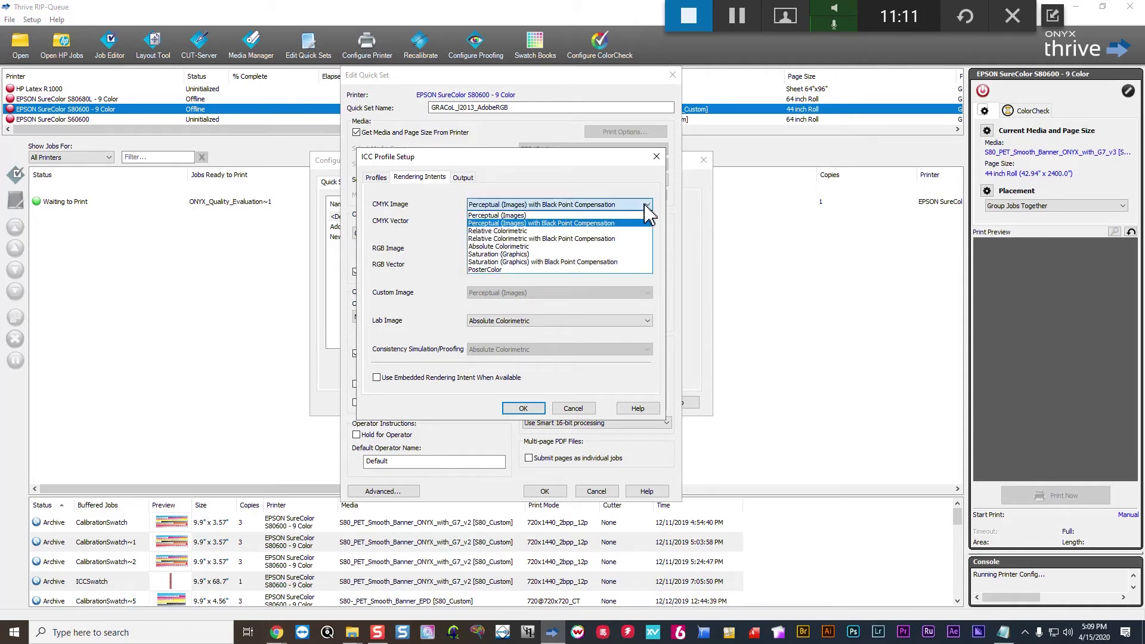
left_click(513, 215)
left_click(507, 221)
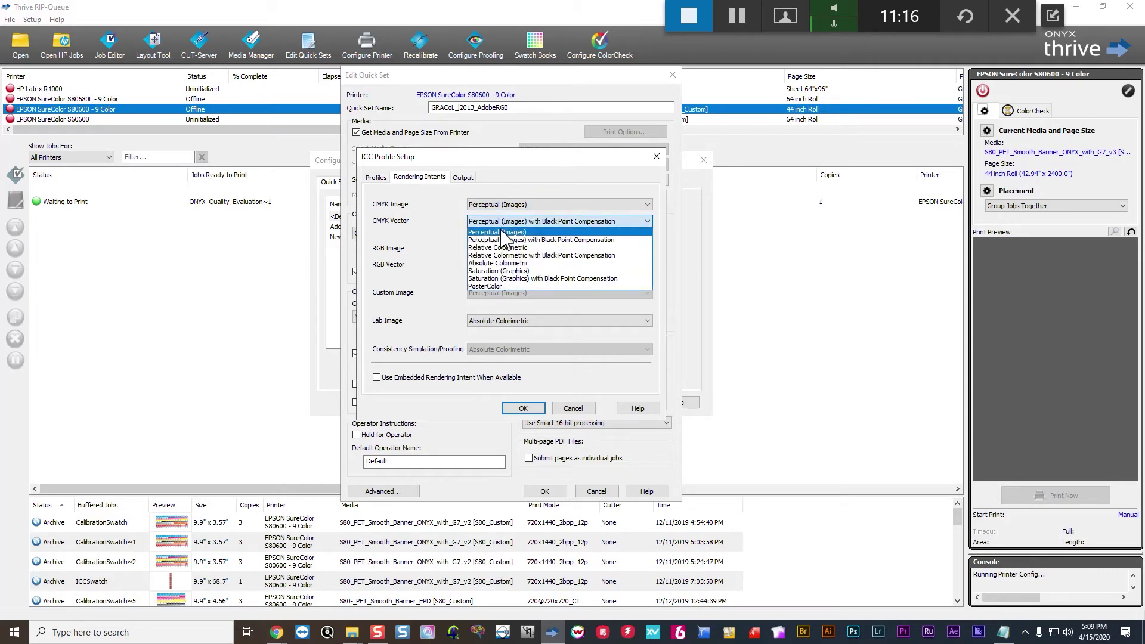
left_click(502, 232)
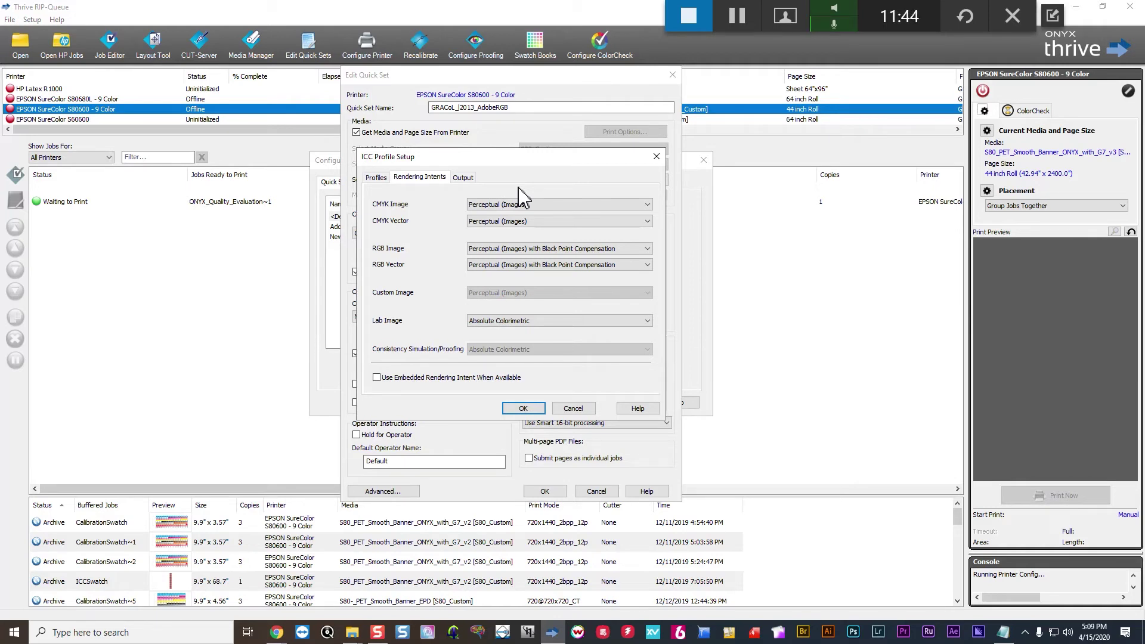
Step: Set the RGB Image and RGB Vector rendering intents to Relative Colorimetric
left_click(645, 249)
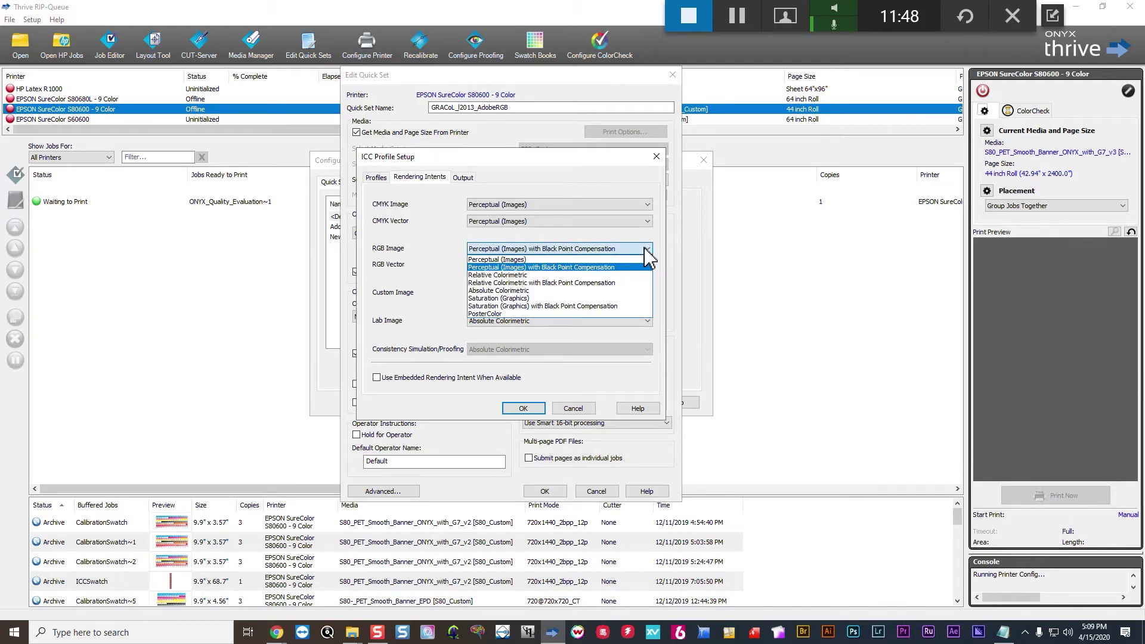
left_click(506, 275)
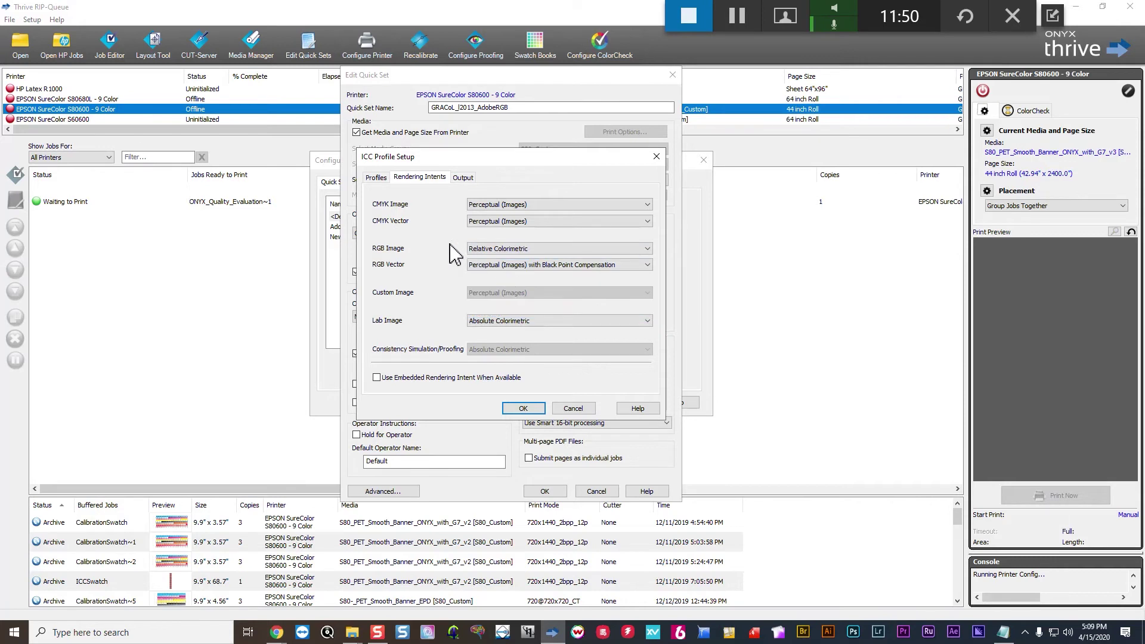
left_click(537, 265)
left_click(518, 291)
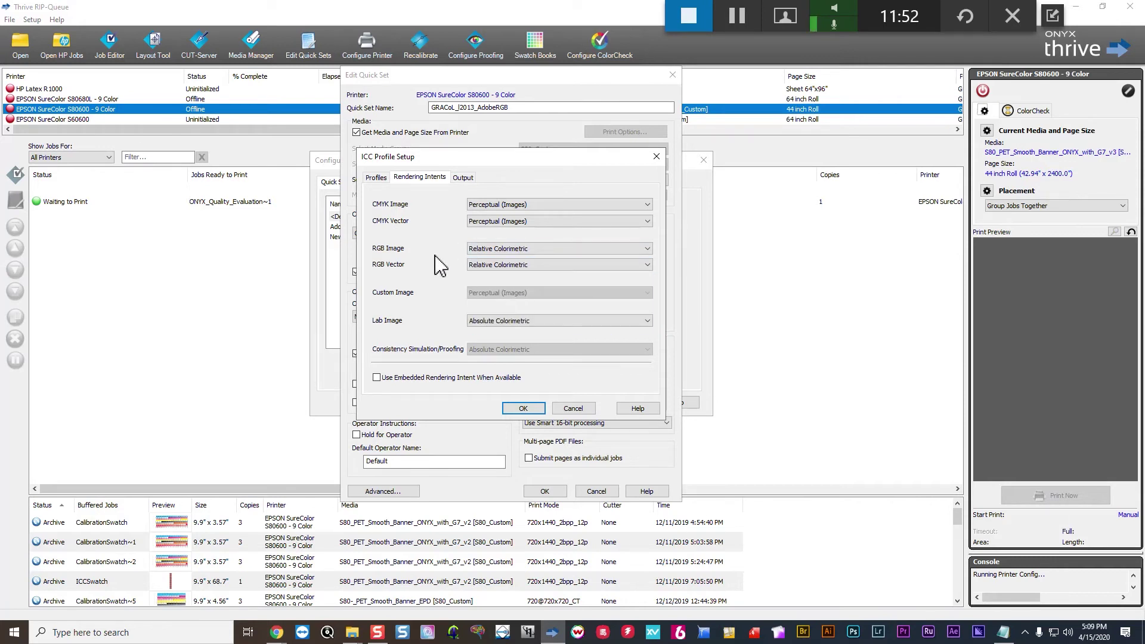
Step: Set the RGB Image and RGB Vector rendering intents to Relative Colorimetric with Black Point Compensation
left_click(565, 251)
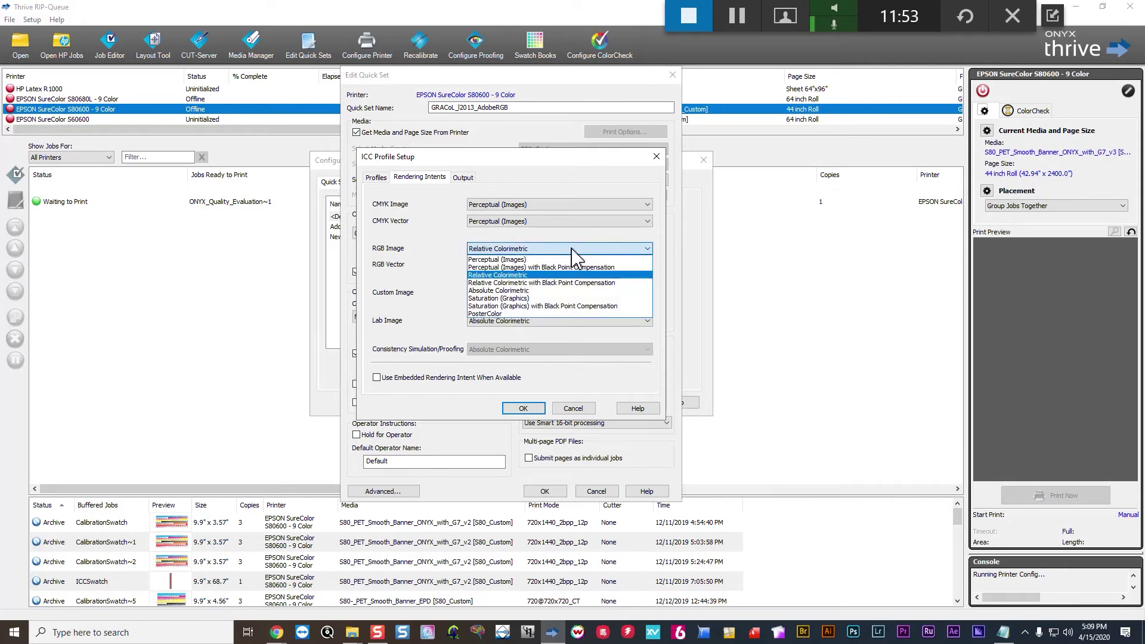
left_click(542, 282)
left_click(542, 265)
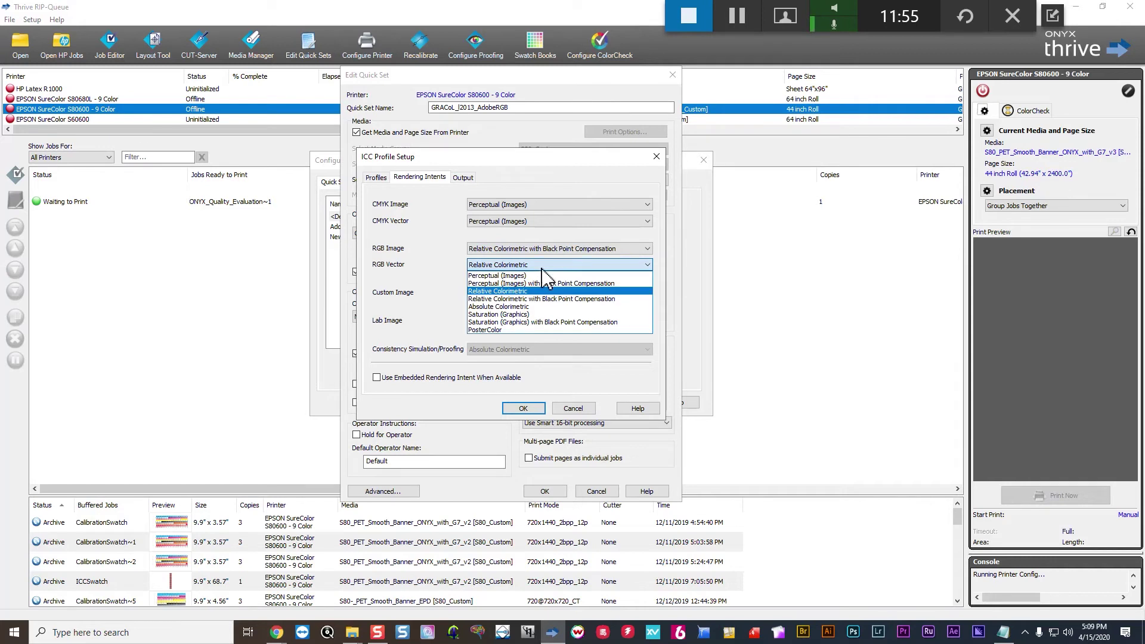
left_click(546, 300)
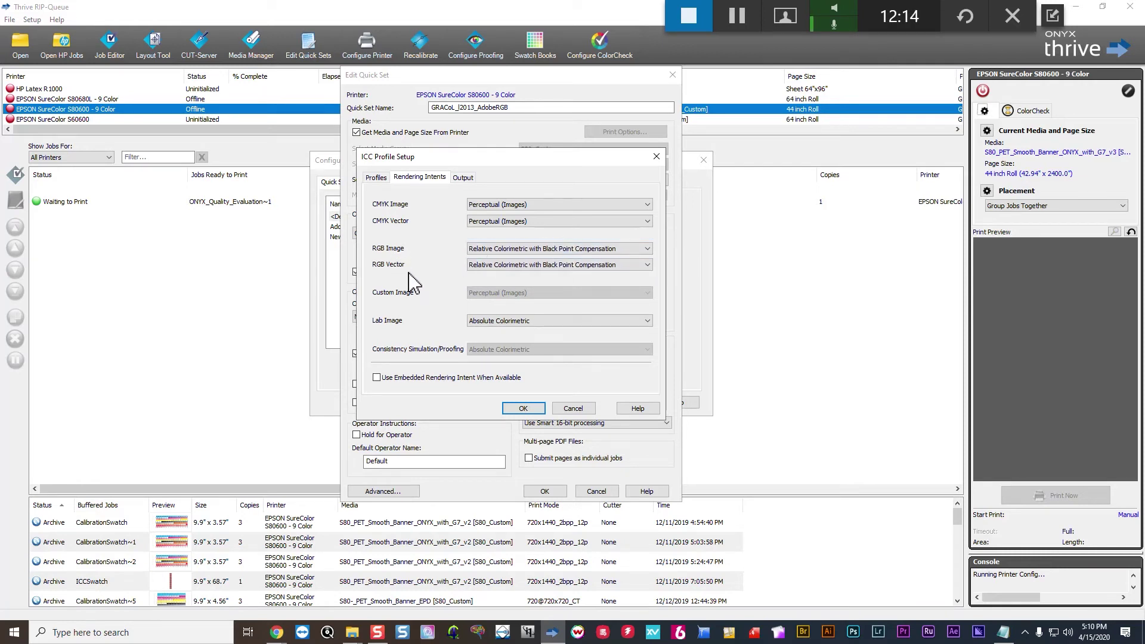
Step: Switch the RGB Image and RGB Vector rendering intents back to plain Relative Colorimetric
left_click(536, 250)
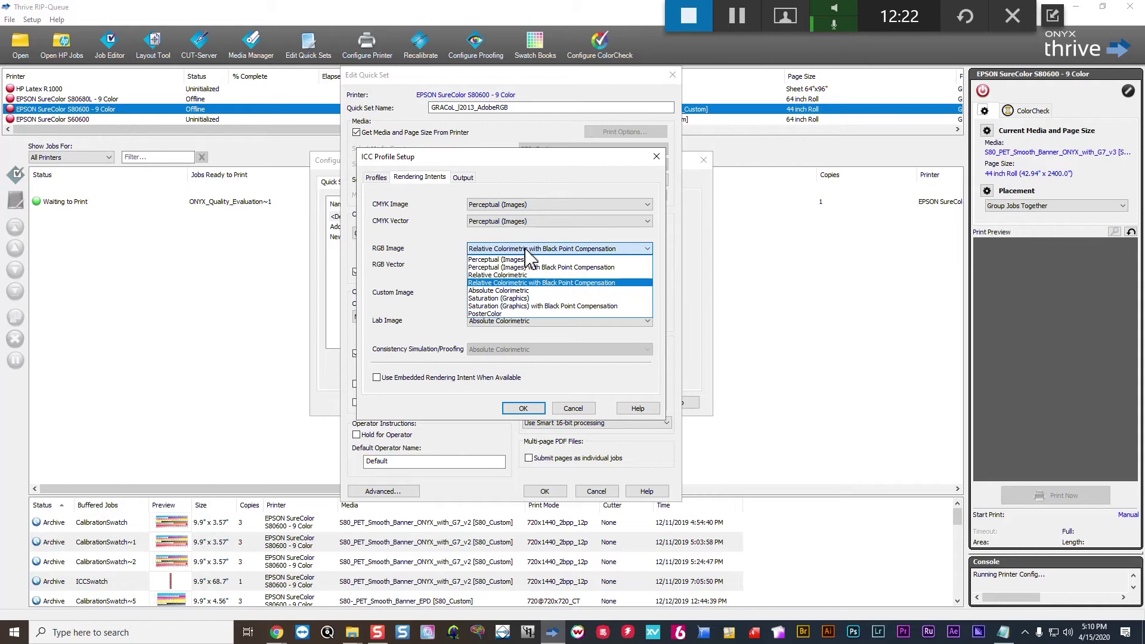
left_click(497, 275)
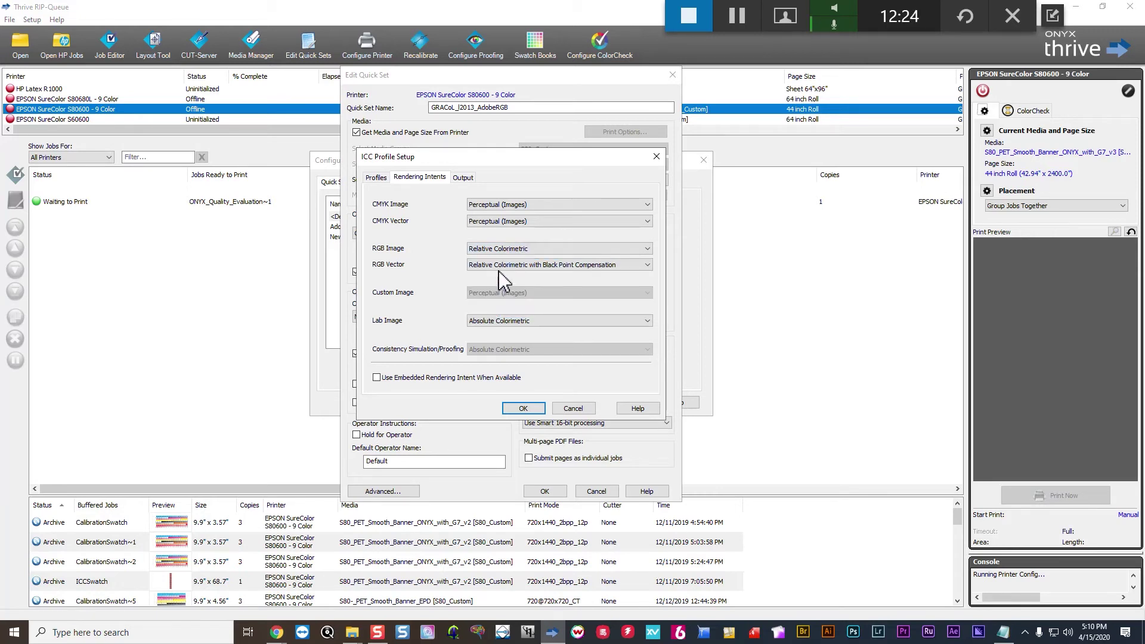
left_click(500, 265)
left_click(499, 291)
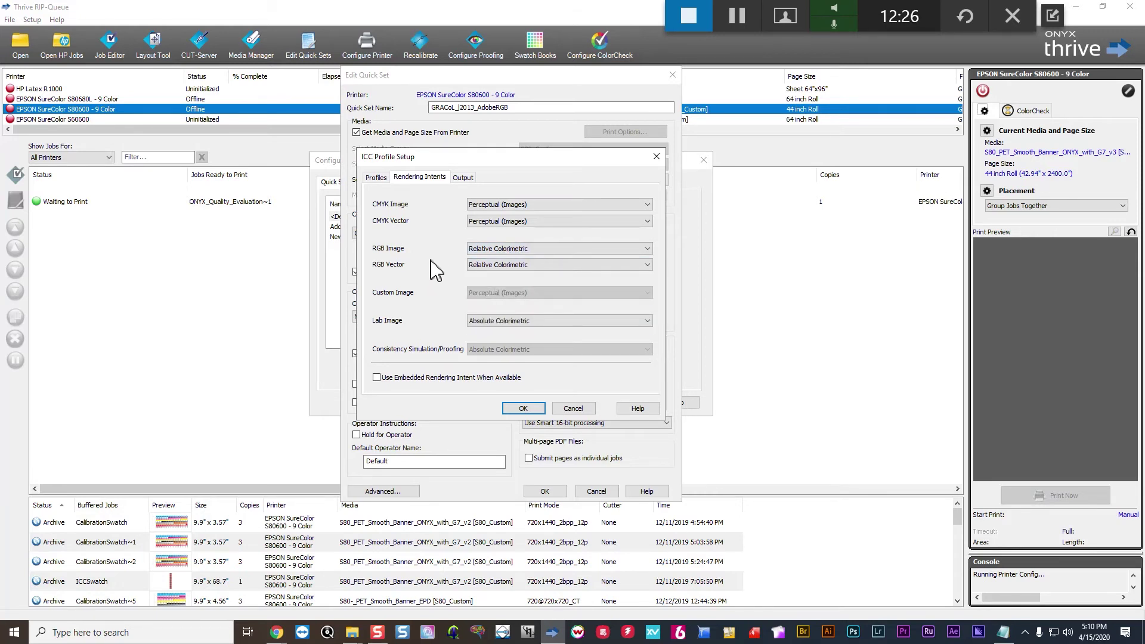
Step: Set the RGB Image and RGB Vector rendering intents to Perceptual (Images)
left_click(502, 249)
left_click(496, 260)
left_click(499, 265)
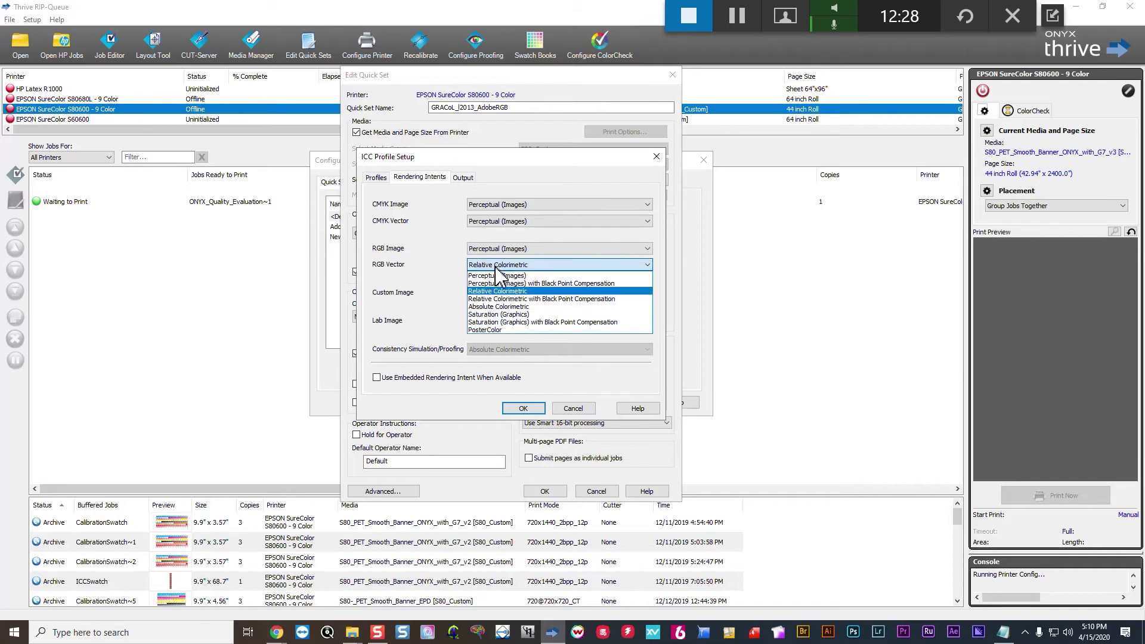
left_click(500, 276)
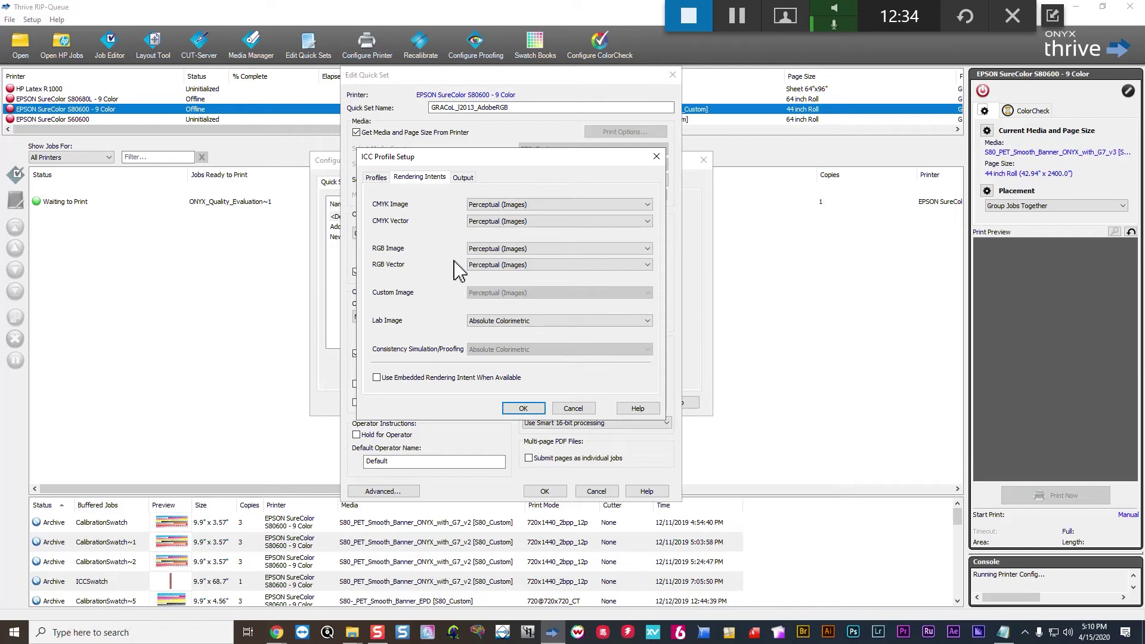
Step: Set the RGB Image and RGB Vector rendering intents to Absolute Colorimetric
left_click(504, 249)
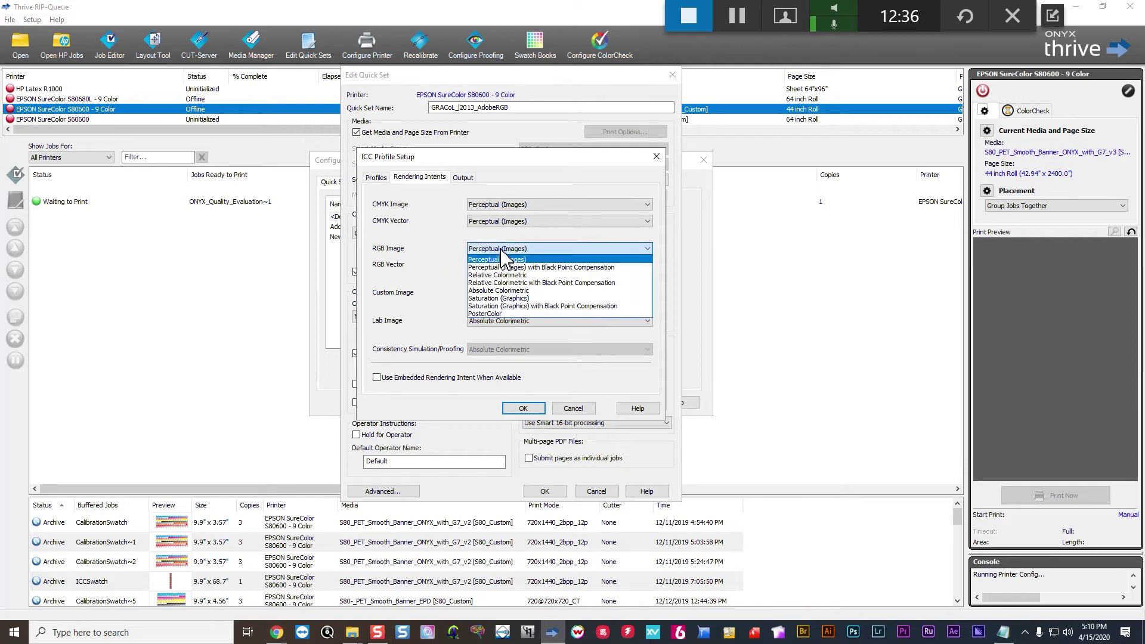
left_click(511, 292)
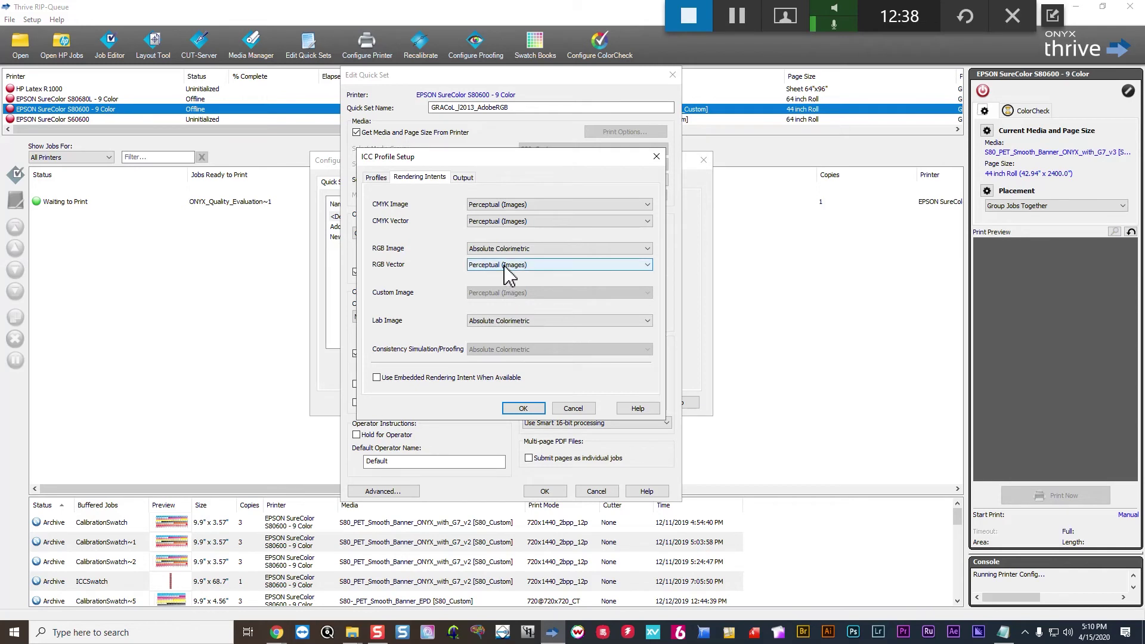
left_click(506, 264)
left_click(500, 308)
Step: Set the CMYK Image and CMYK Vector rendering intents to Absolute Colorimetric
left_click(505, 220)
left_click(507, 204)
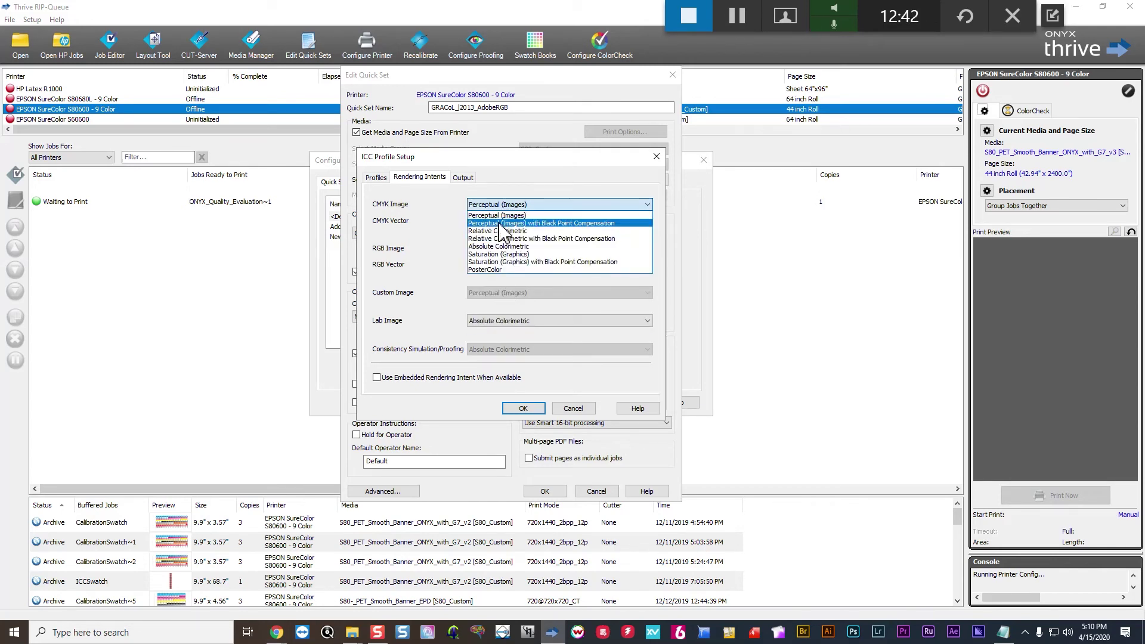
left_click(504, 267)
left_click(501, 222)
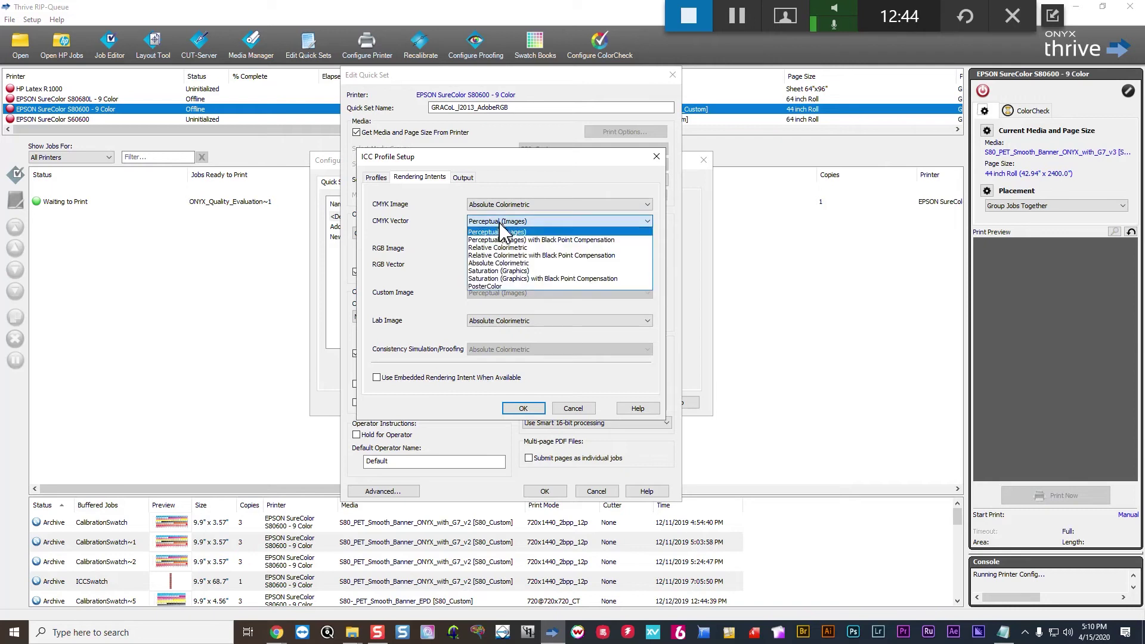
left_click(503, 275)
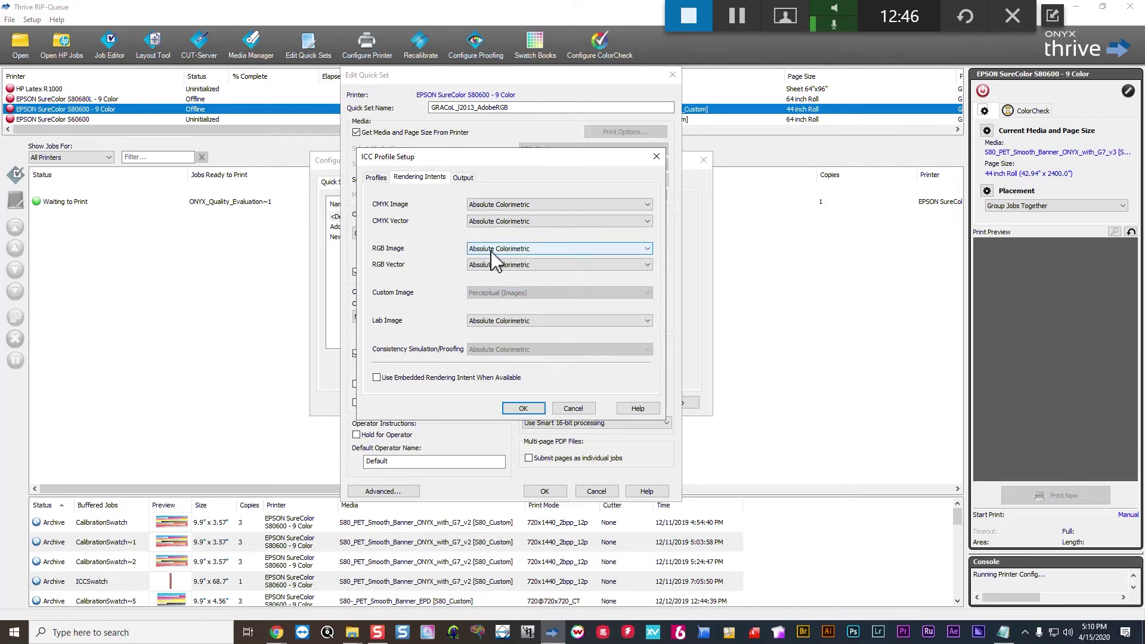
Step: Set the CMYK Image and CMYK Vector rendering intents to Perceptual (Images)
left_click(491, 250)
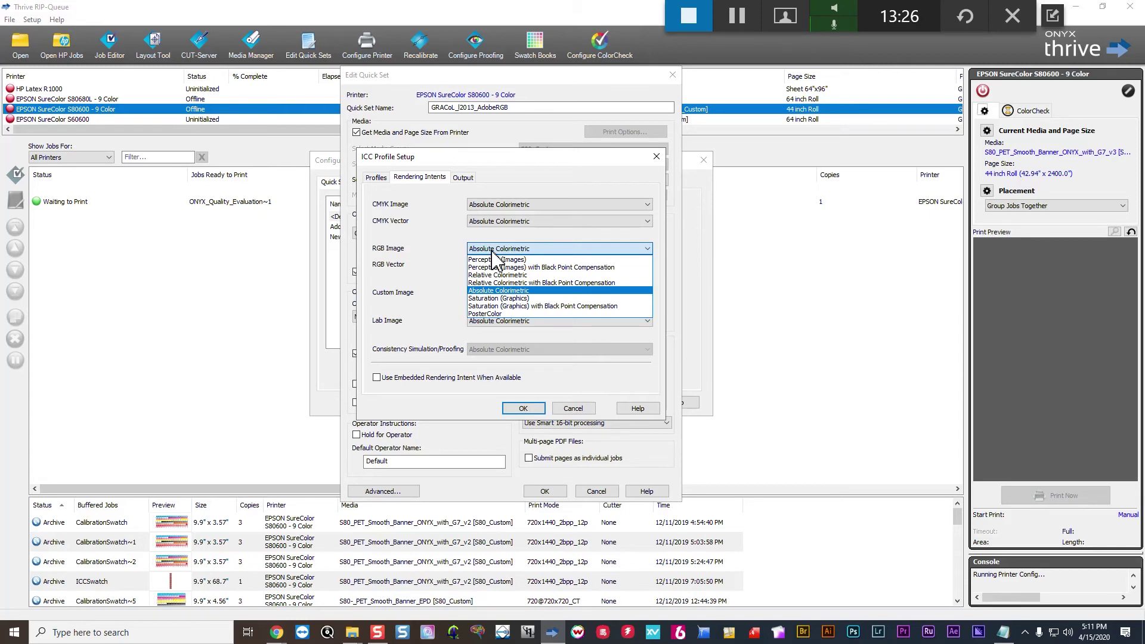
left_click(500, 203)
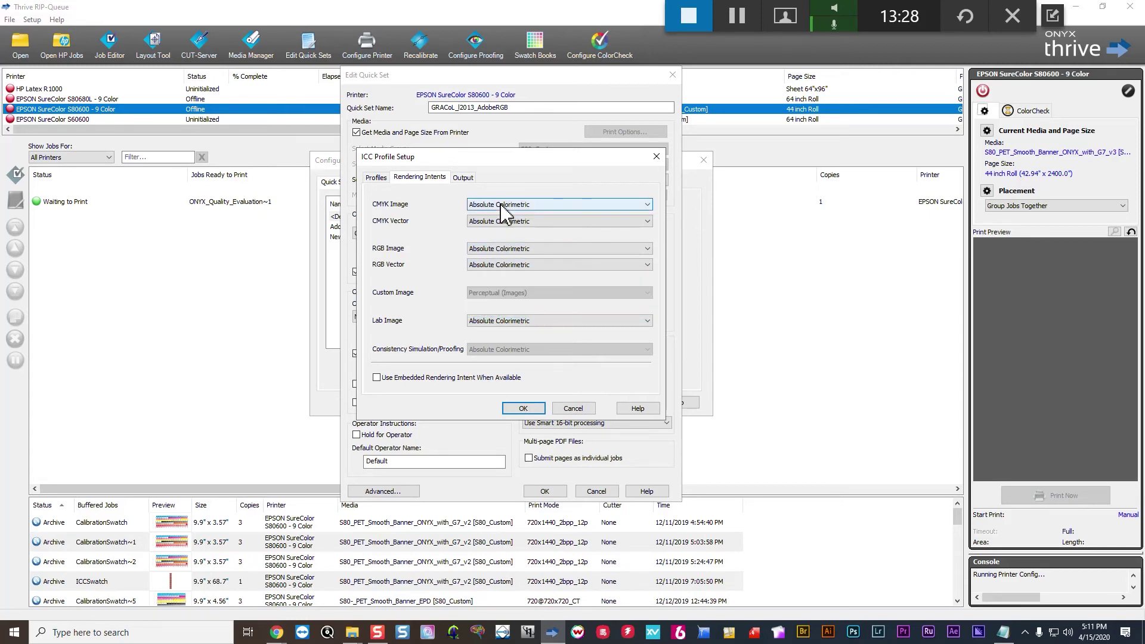
left_click(500, 203)
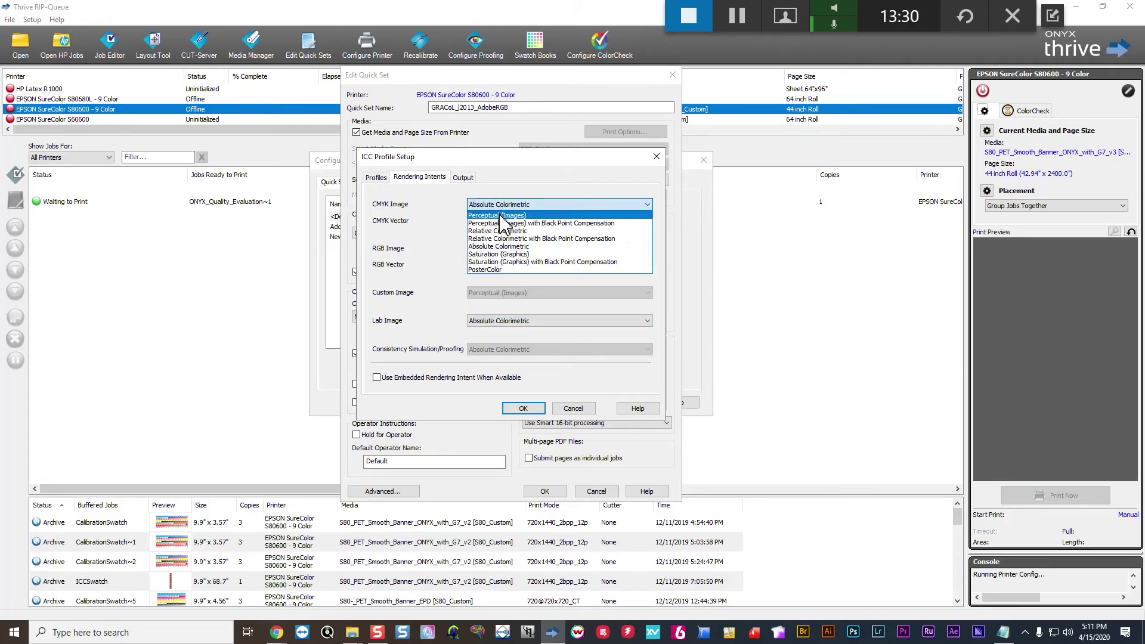
left_click(500, 215)
left_click(501, 221)
left_click(500, 232)
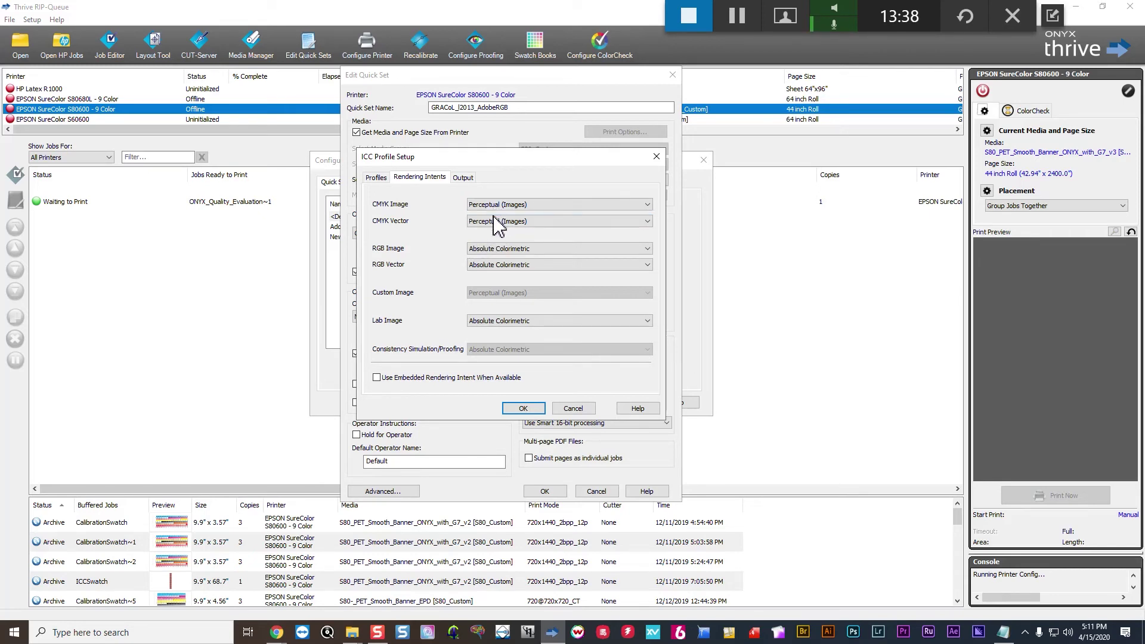
Step: Set the RGB Image and RGB Vector rendering intents to Saturation (Graphics)
left_click(513, 250)
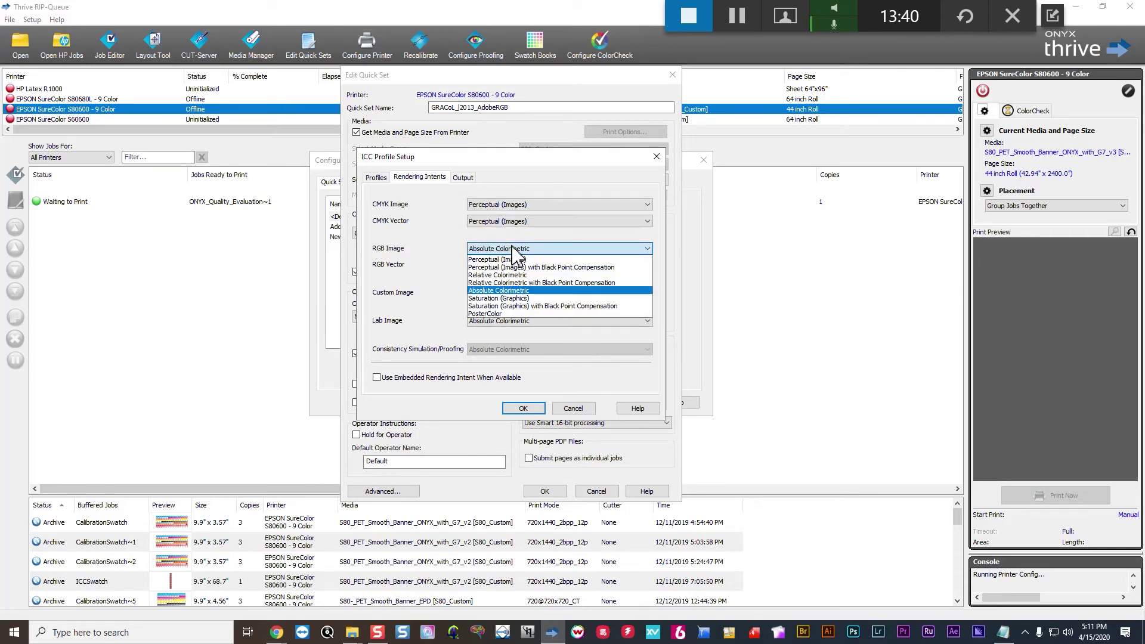
left_click(504, 298)
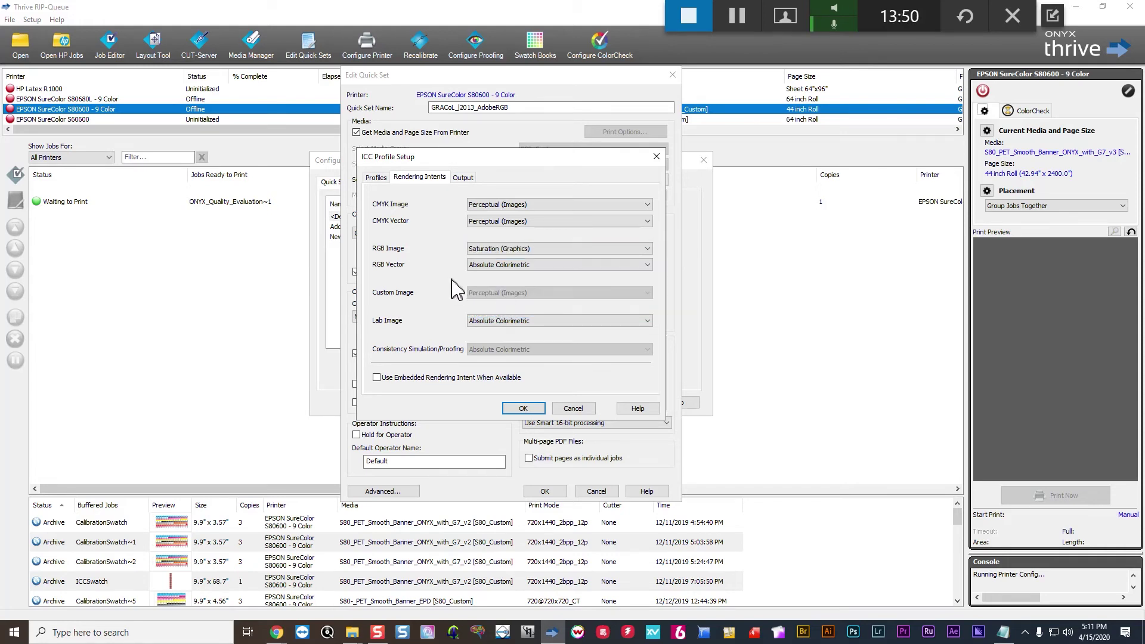
left_click(498, 265)
left_click(498, 315)
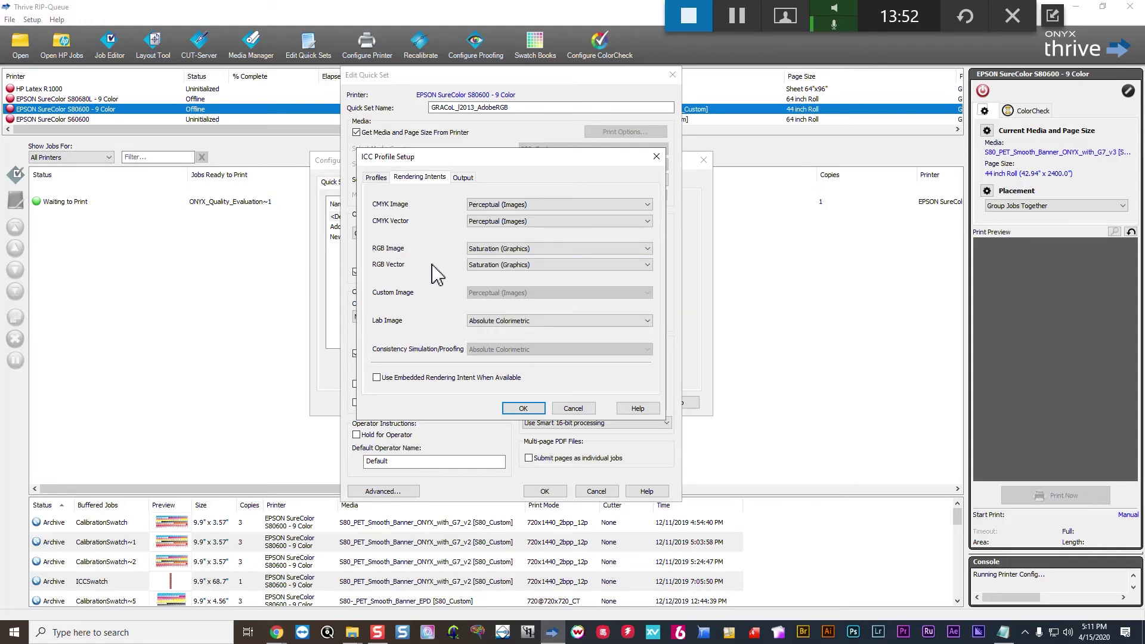
Step: Examine the rendering intents available for CMYK Vector and RGB Image, including PosterColor, keeping the current selections
left_click(495, 222)
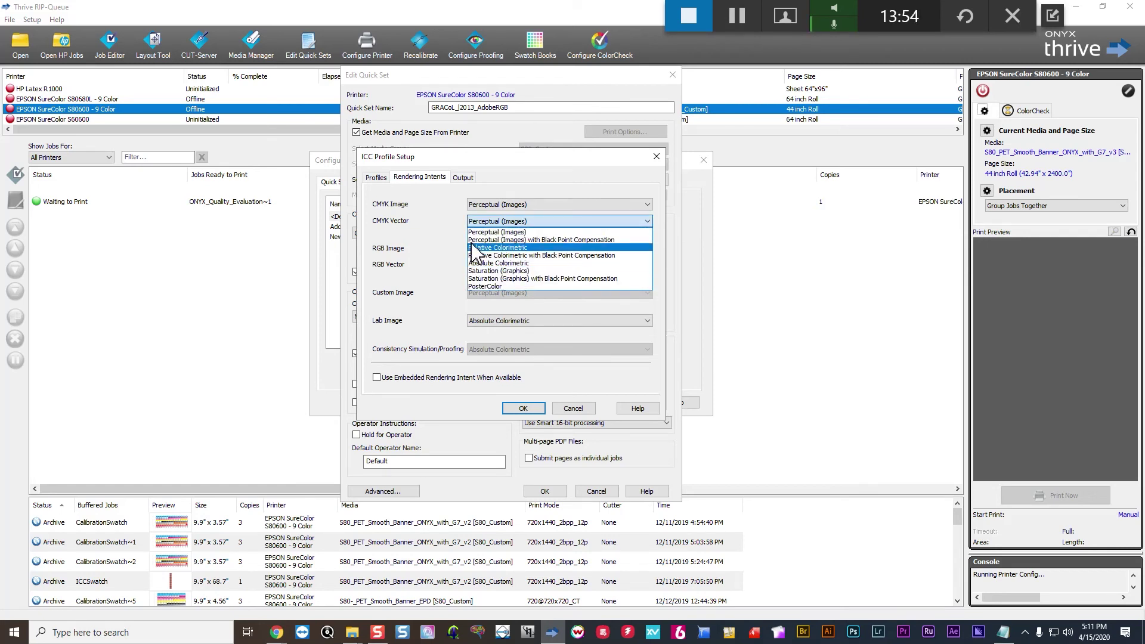
left_click(448, 244)
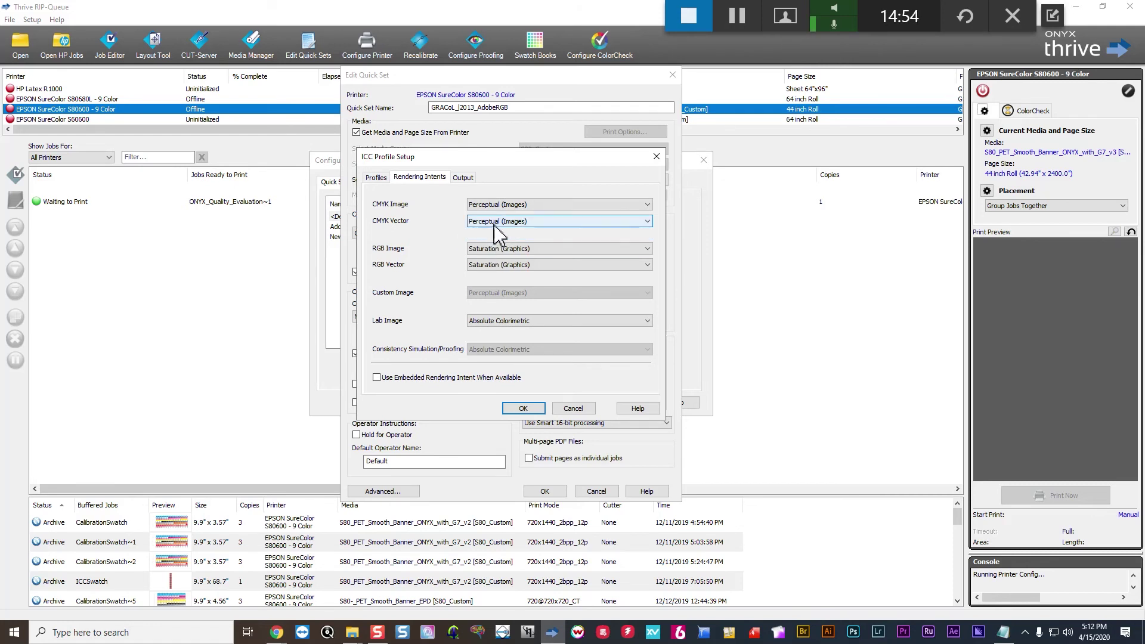
left_click(500, 250)
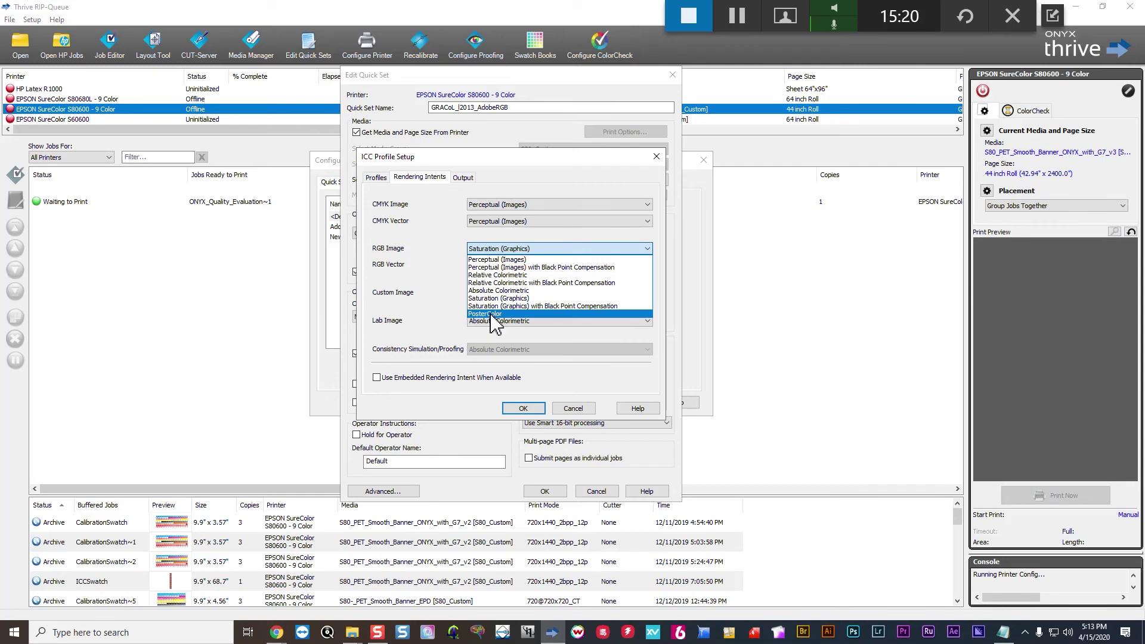
left_click(435, 285)
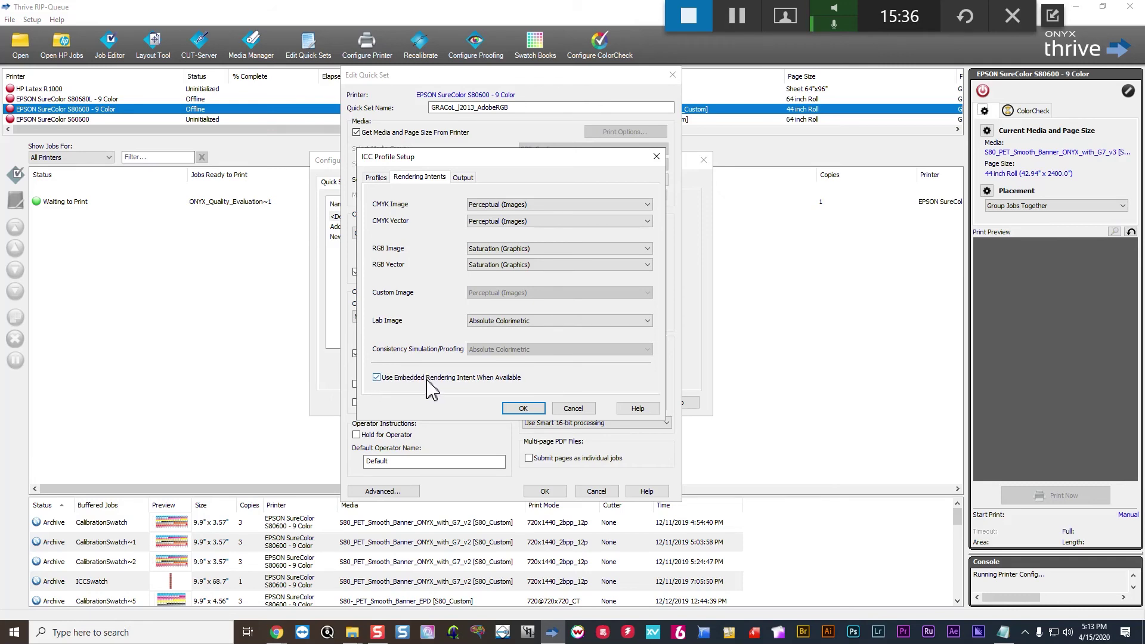
Step: Turn Use Embedded Rendering Intent When Available on and back off
left_click(377, 381)
left_click(377, 381)
Step: Set the RGB Image and RGB Vector rendering intents to Relative Colorimetric with Black Point Compensation
left_click(483, 249)
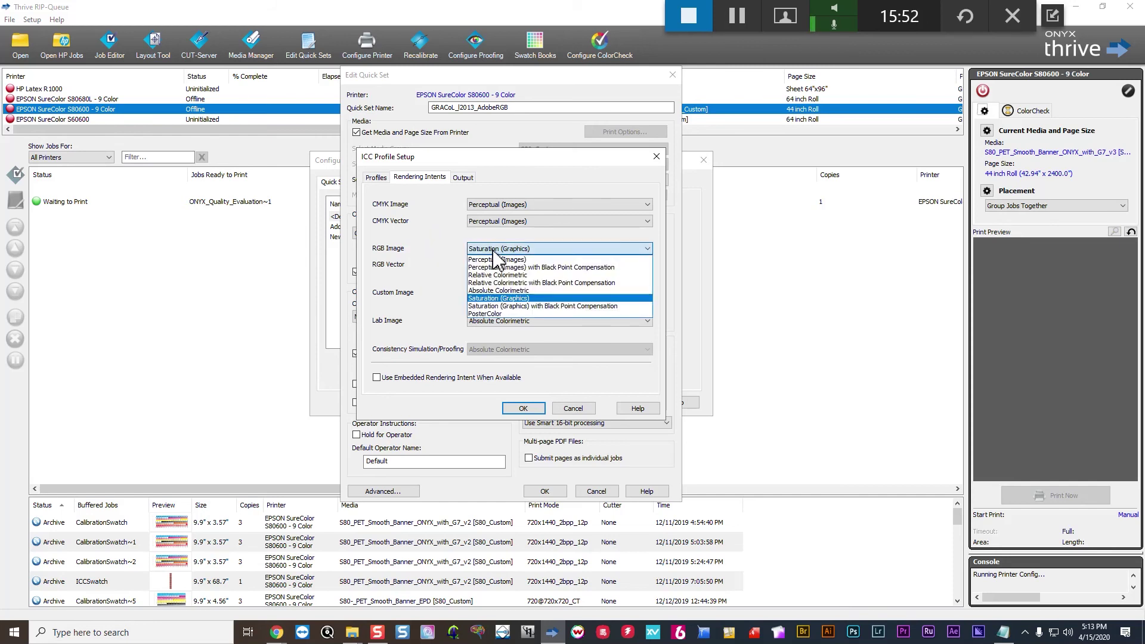
left_click(495, 275)
left_click(500, 265)
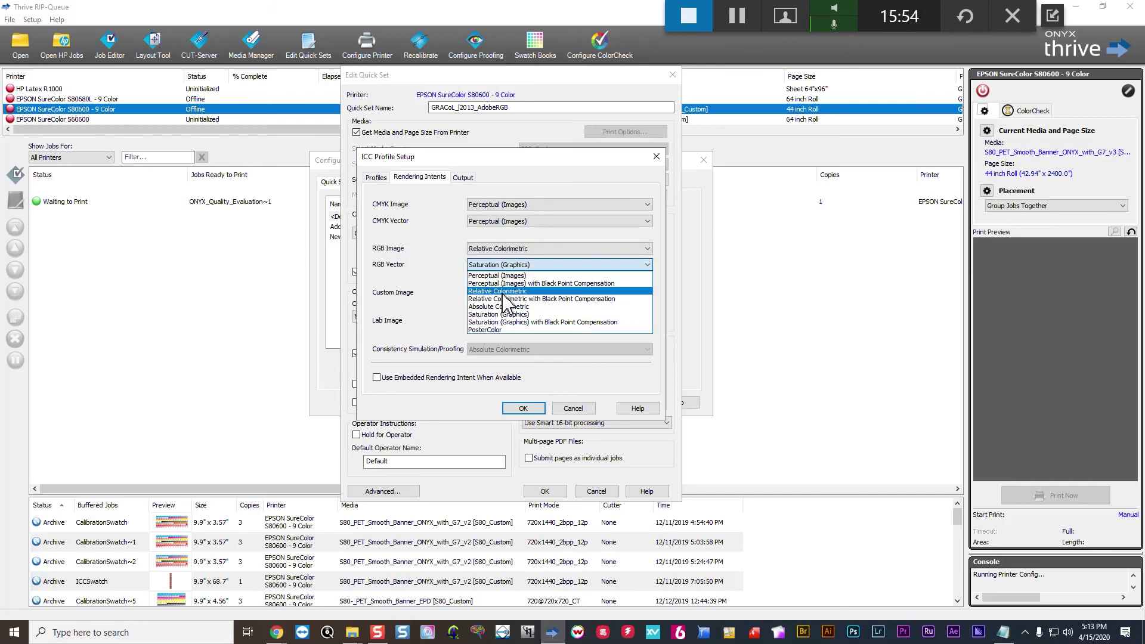
left_click(503, 298)
left_click(501, 249)
left_click(498, 282)
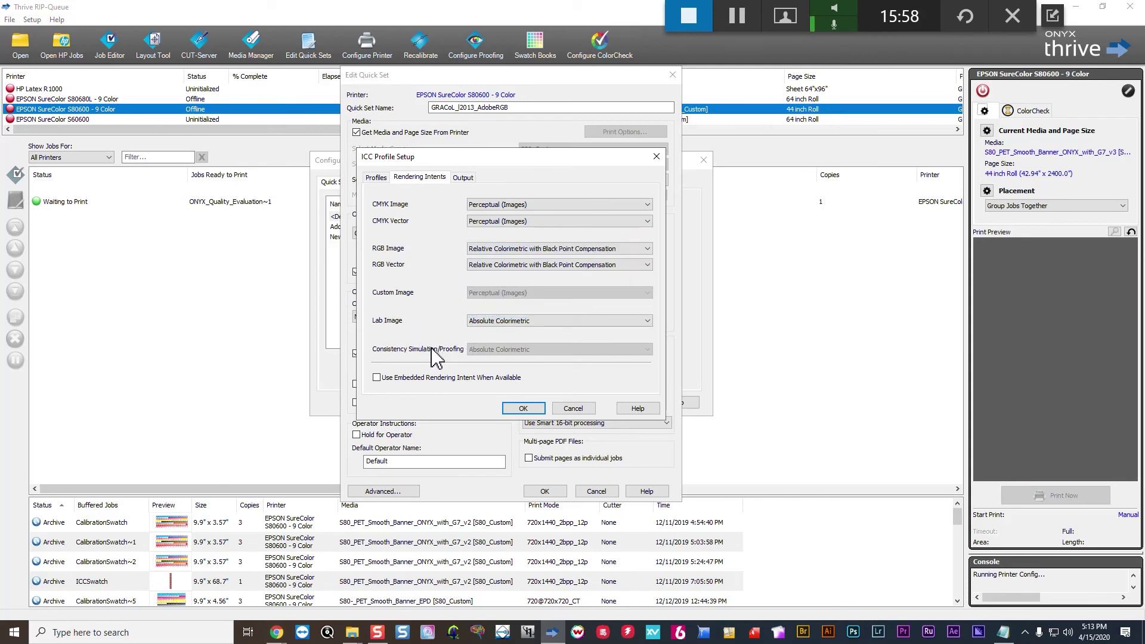
Step: Review the output settings, input profiles and rendering intents, and accept the ICC profile setup
left_click(464, 177)
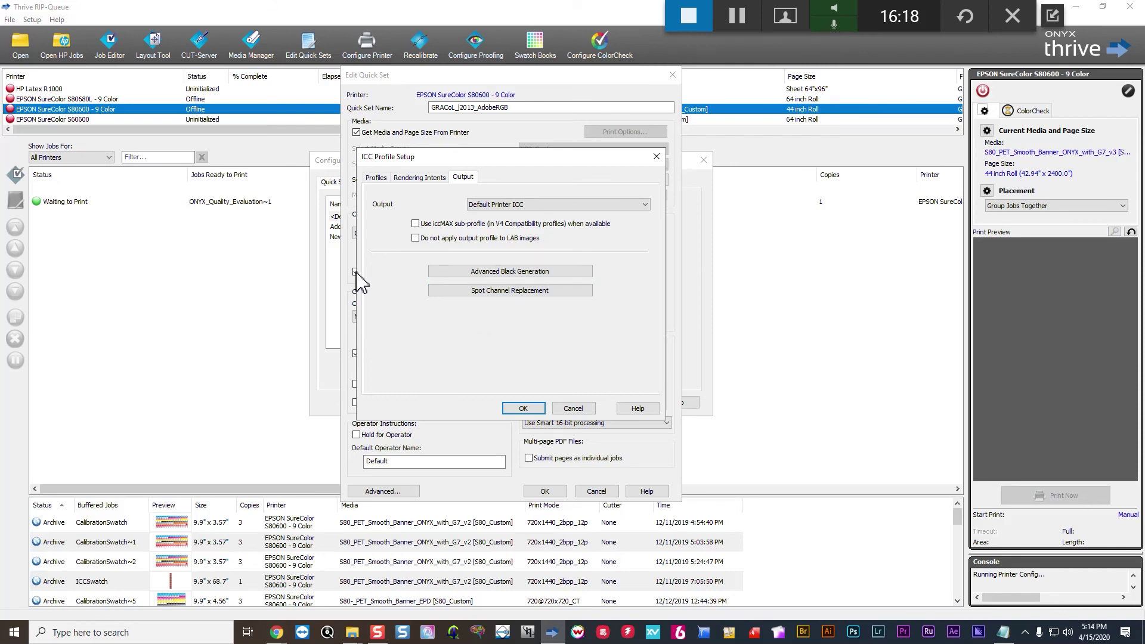
left_click(419, 178)
left_click(387, 178)
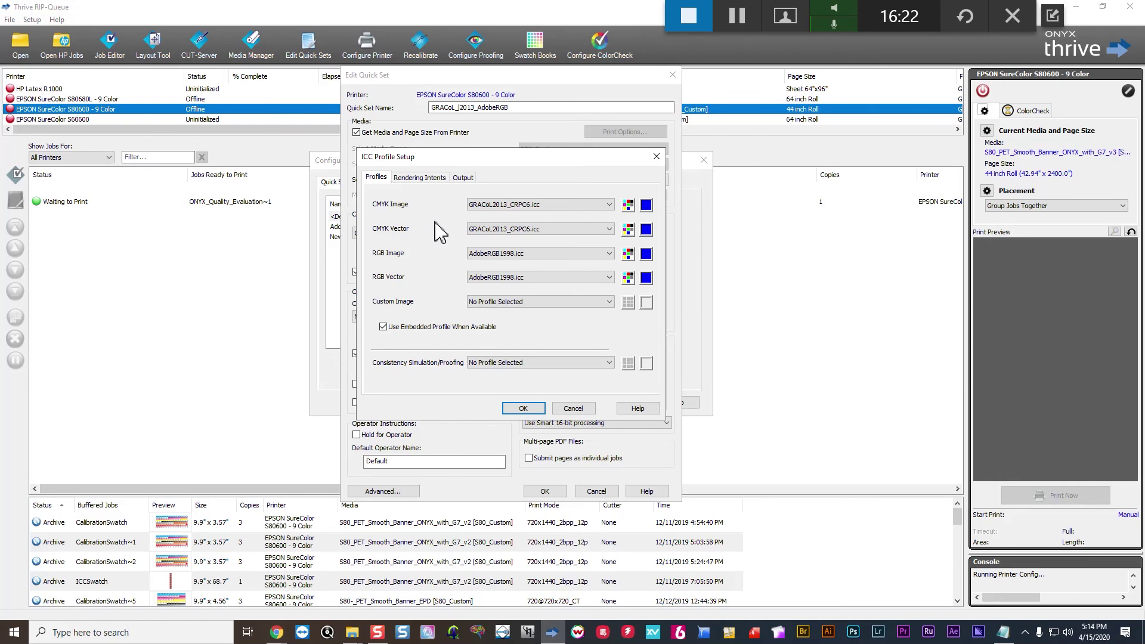
left_click(420, 178)
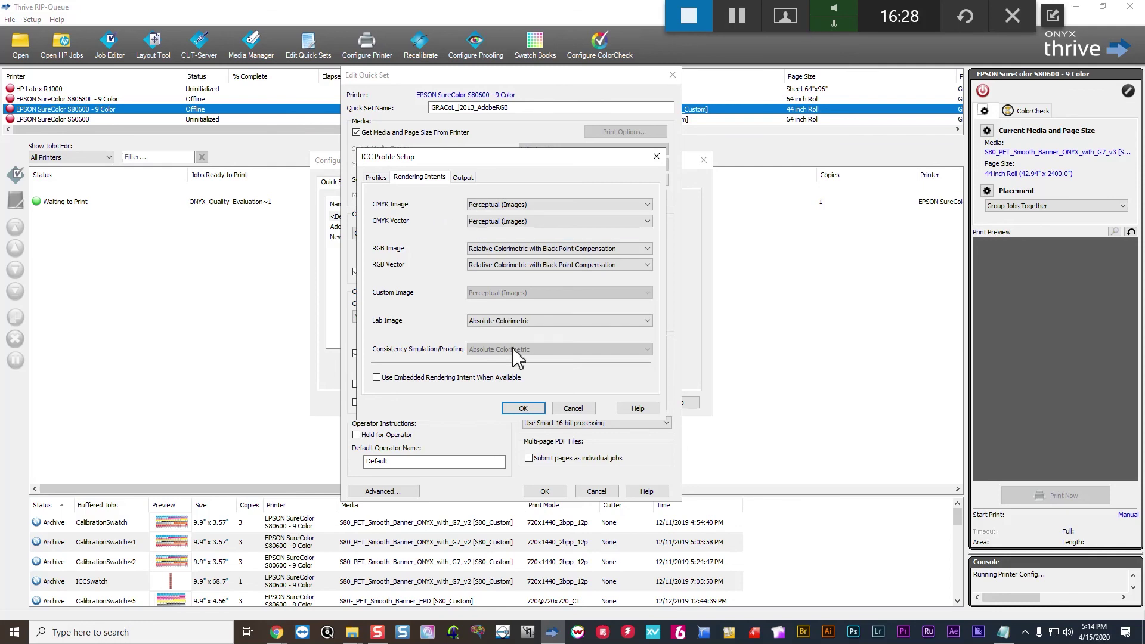
left_click(523, 408)
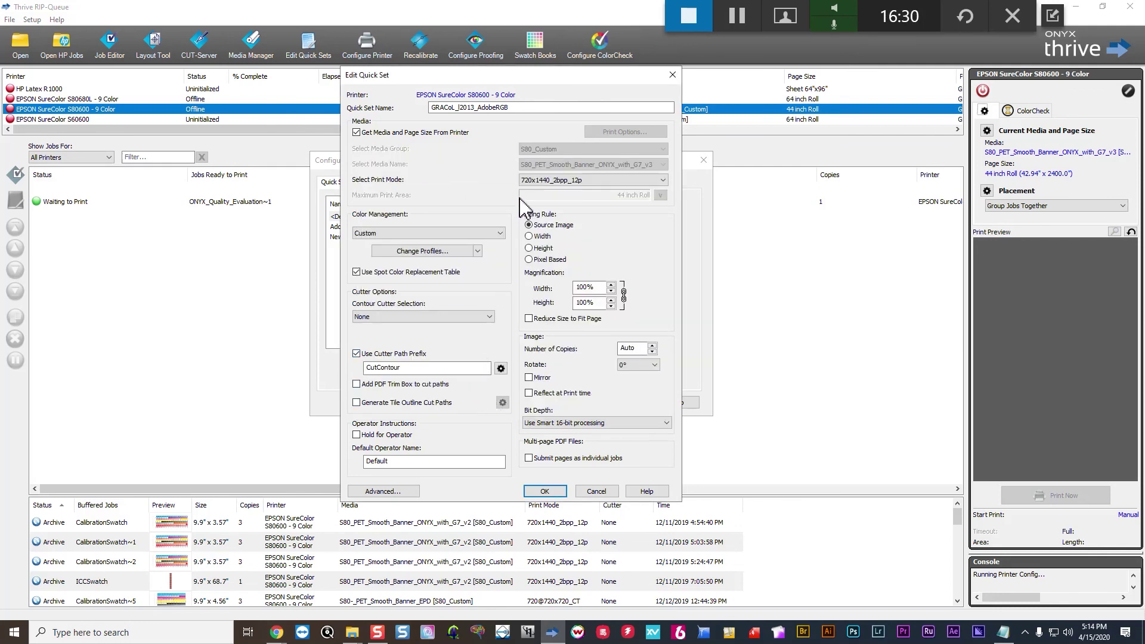
Step: Correct the quick set name to GRACoL_2013_AdobeRGB, save the quick set and confirm the printer configuration
left_click(459, 107)
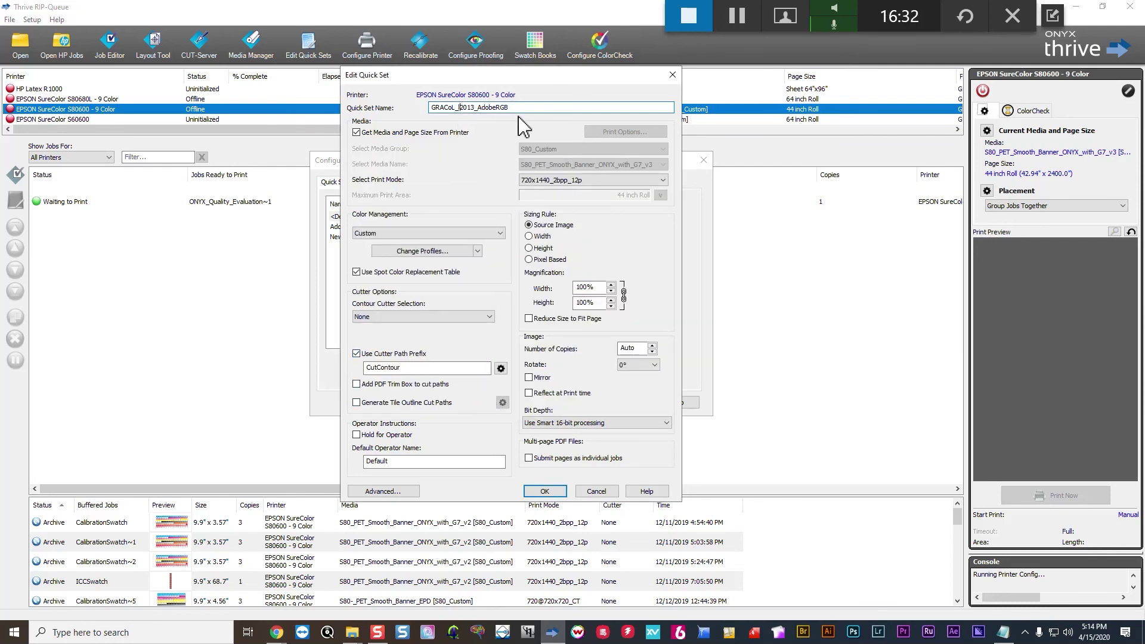
key("BackSpace")
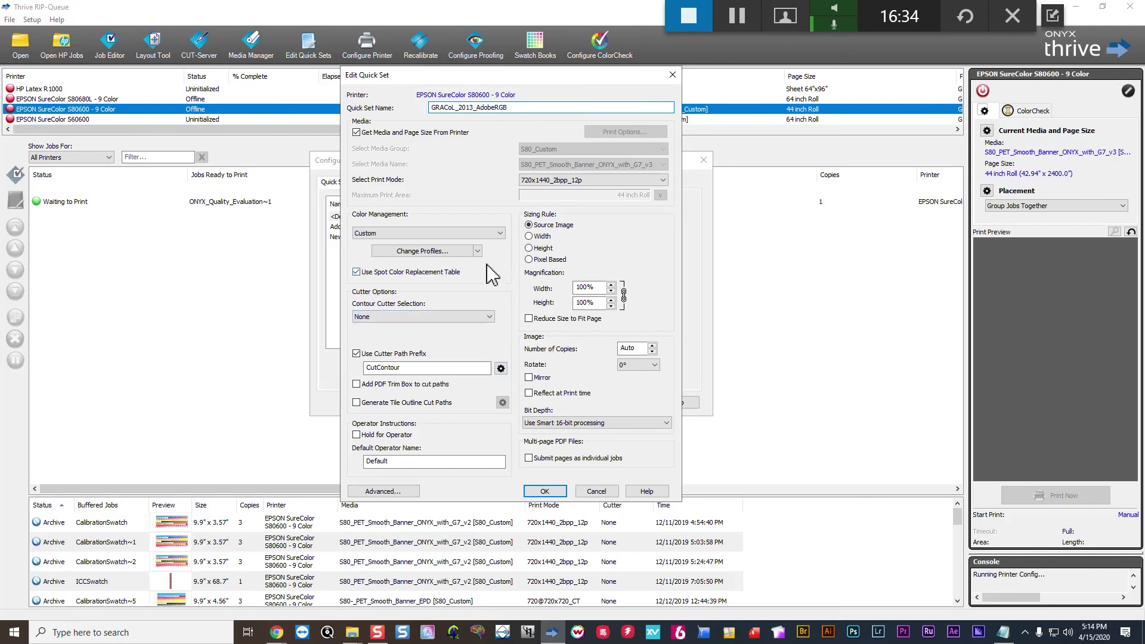
left_click(545, 491)
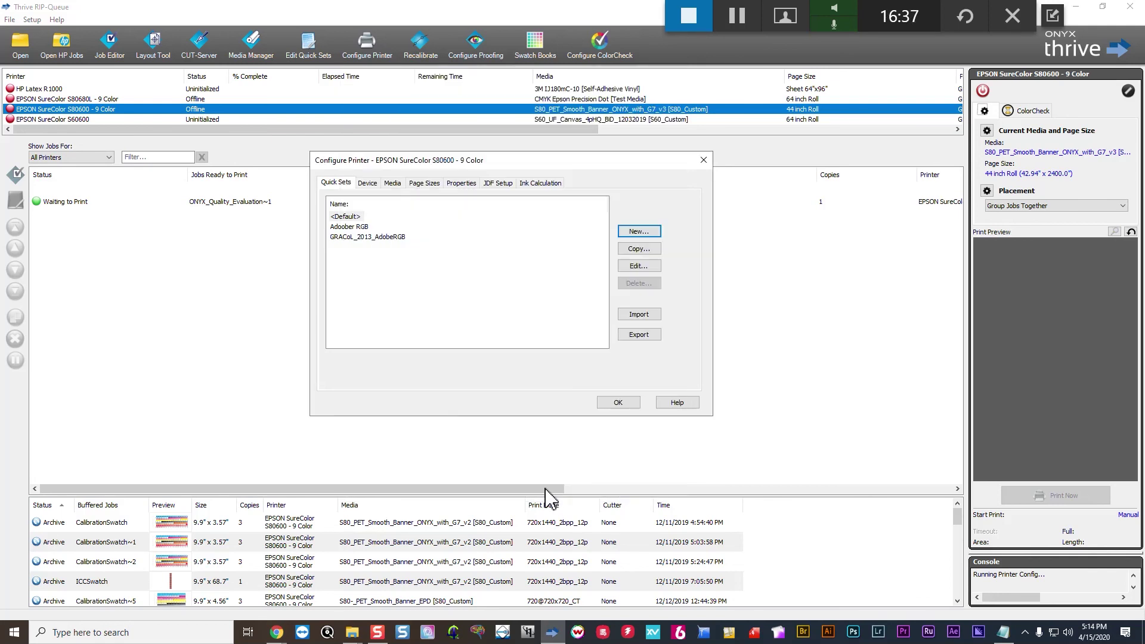
left_click(384, 238)
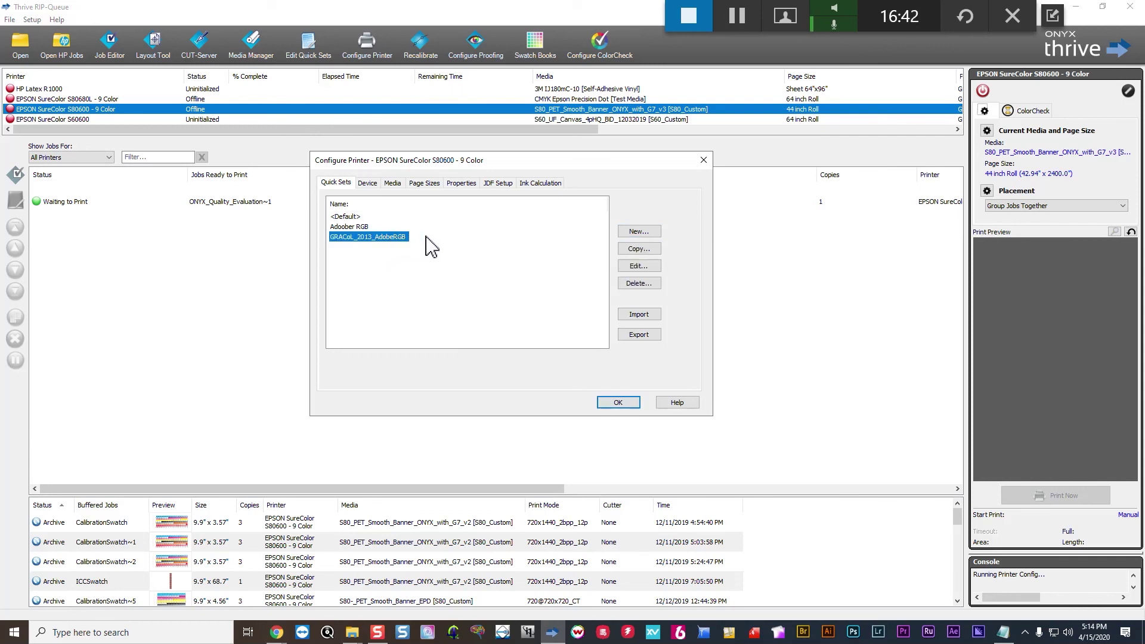
left_click(619, 404)
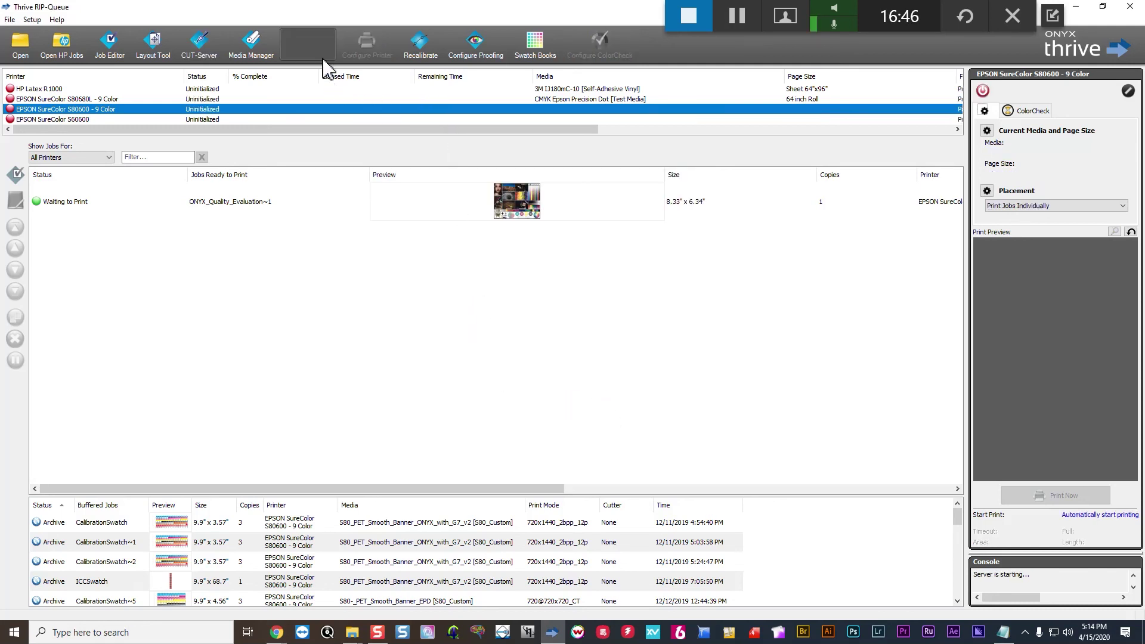
Step: Check the quick set list of the EPSON SureColor S80600 - 9 Color for GRACoL_2013_AdobeRGB and close it
left_click(306, 43)
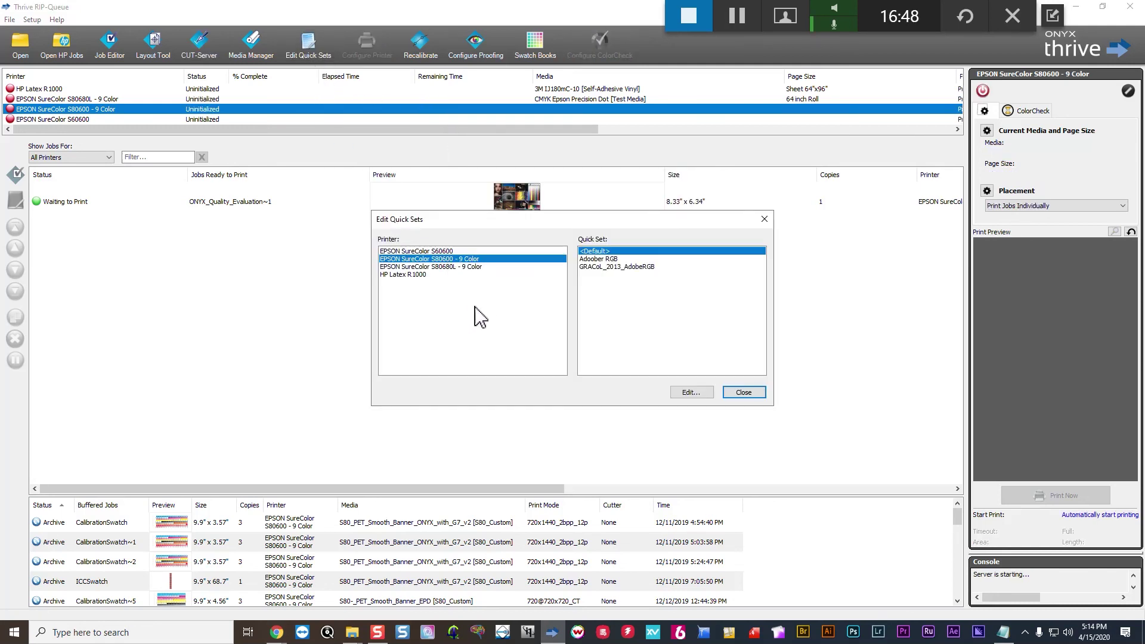
left_click(646, 267)
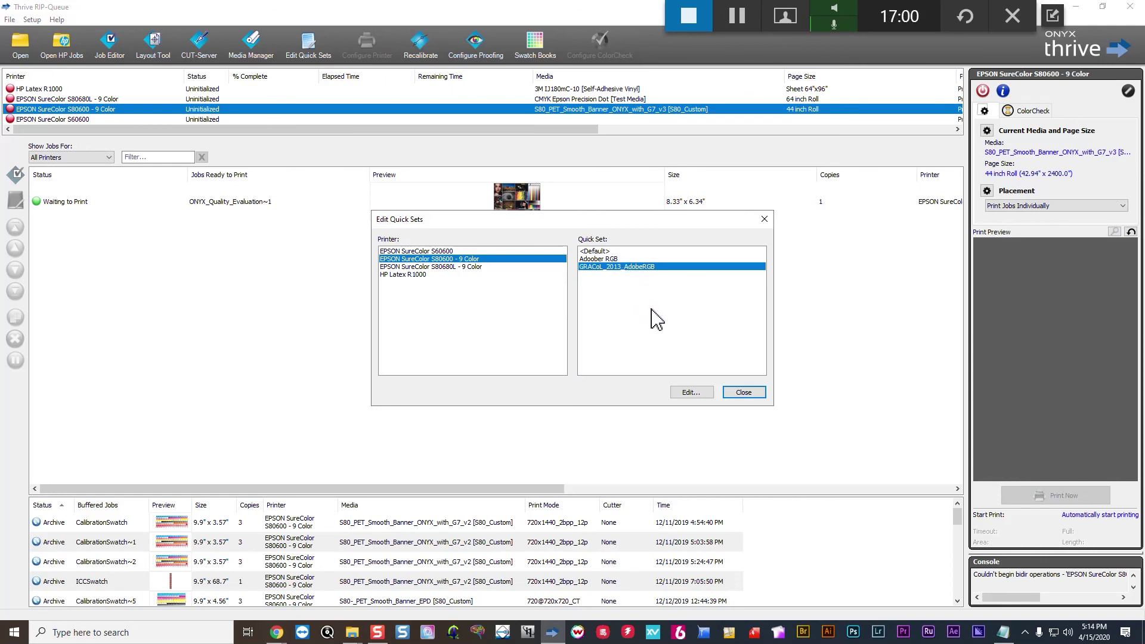
left_click(744, 393)
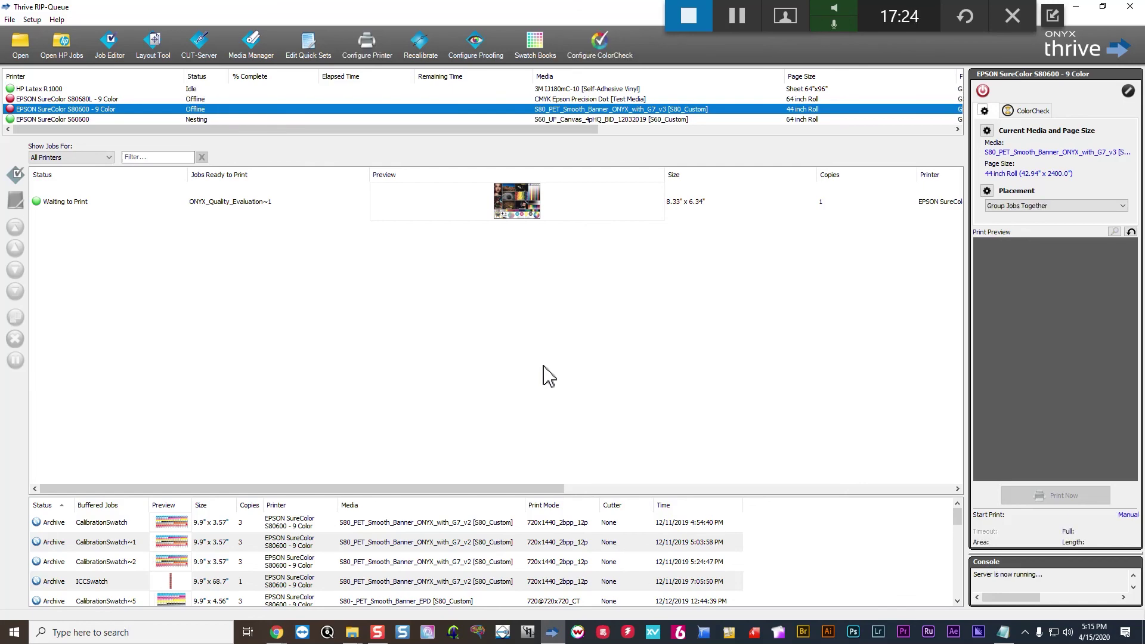
left_click(688, 15)
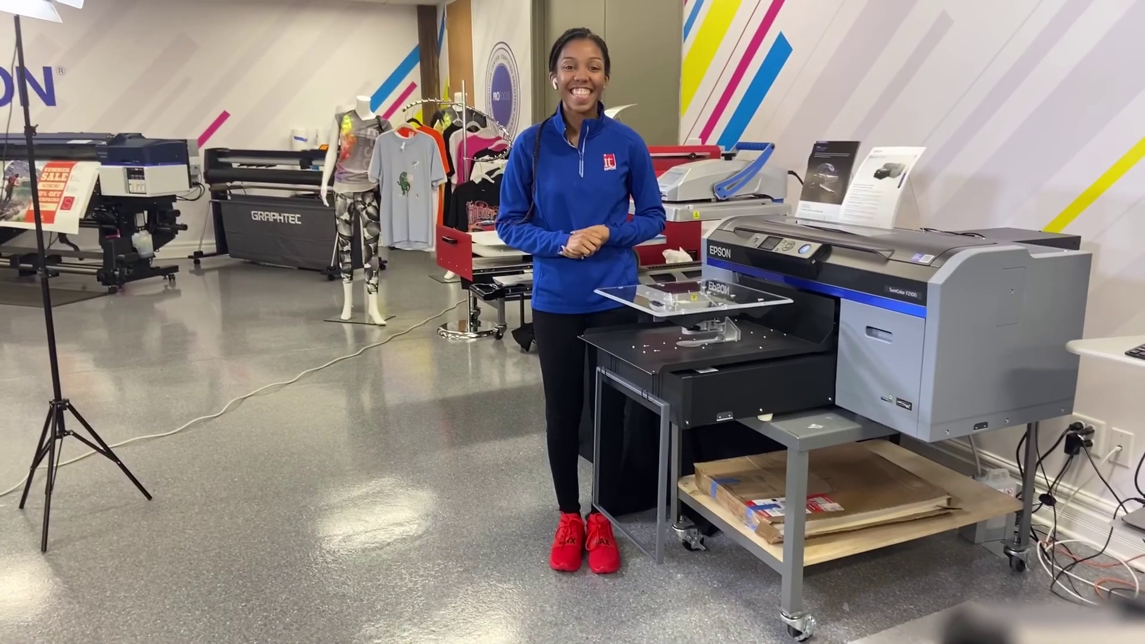